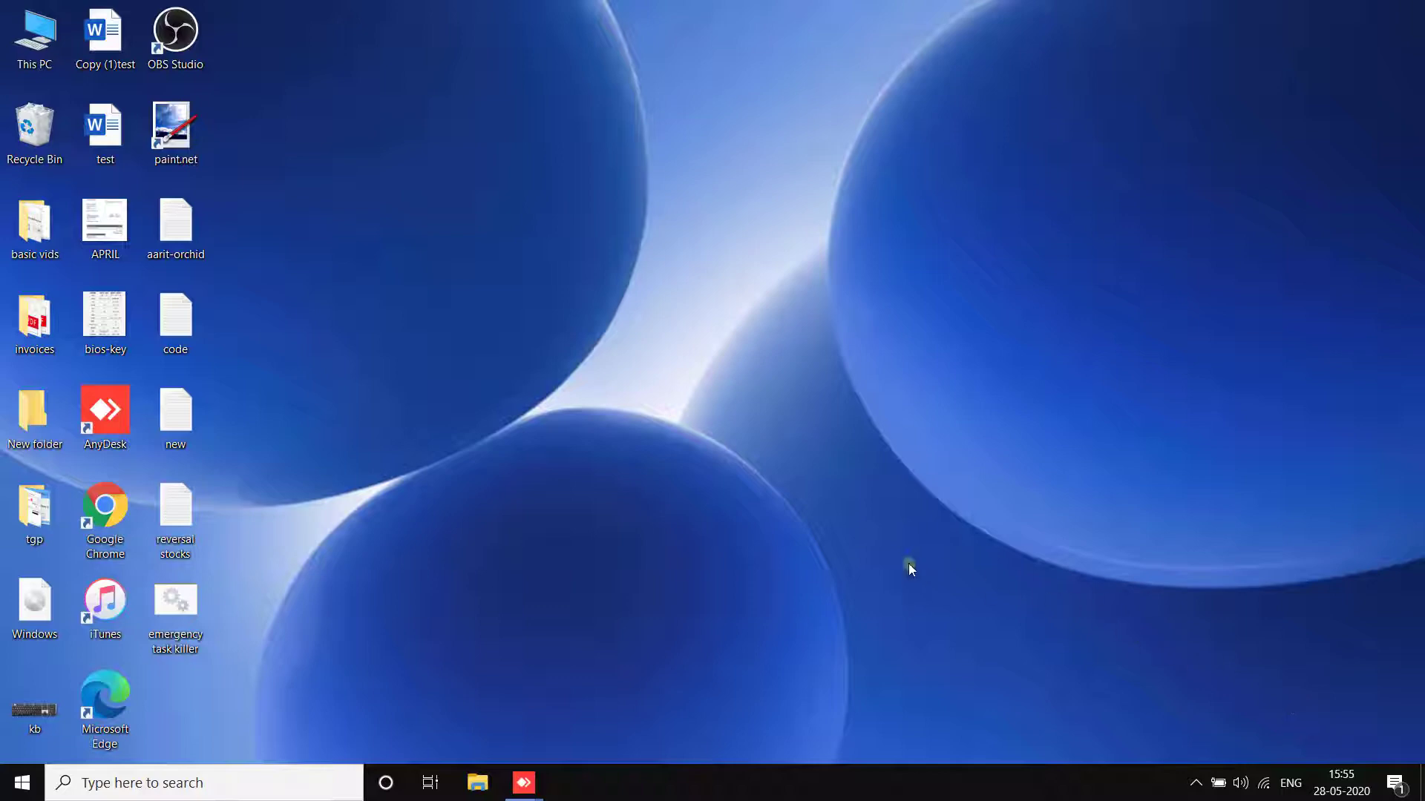
Open the Windows taskbar search to look up Device Manager.
left_click(201, 783)
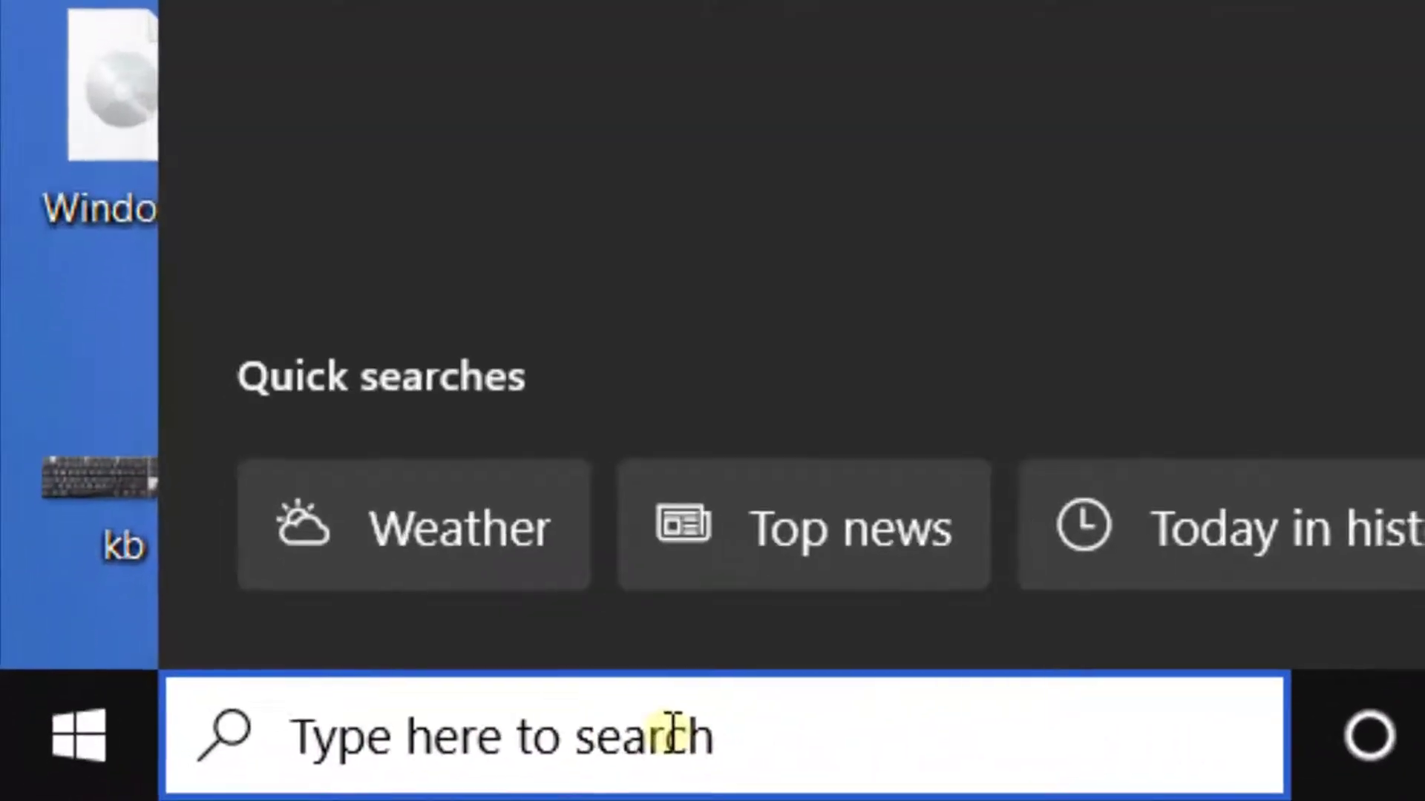
type("device ")
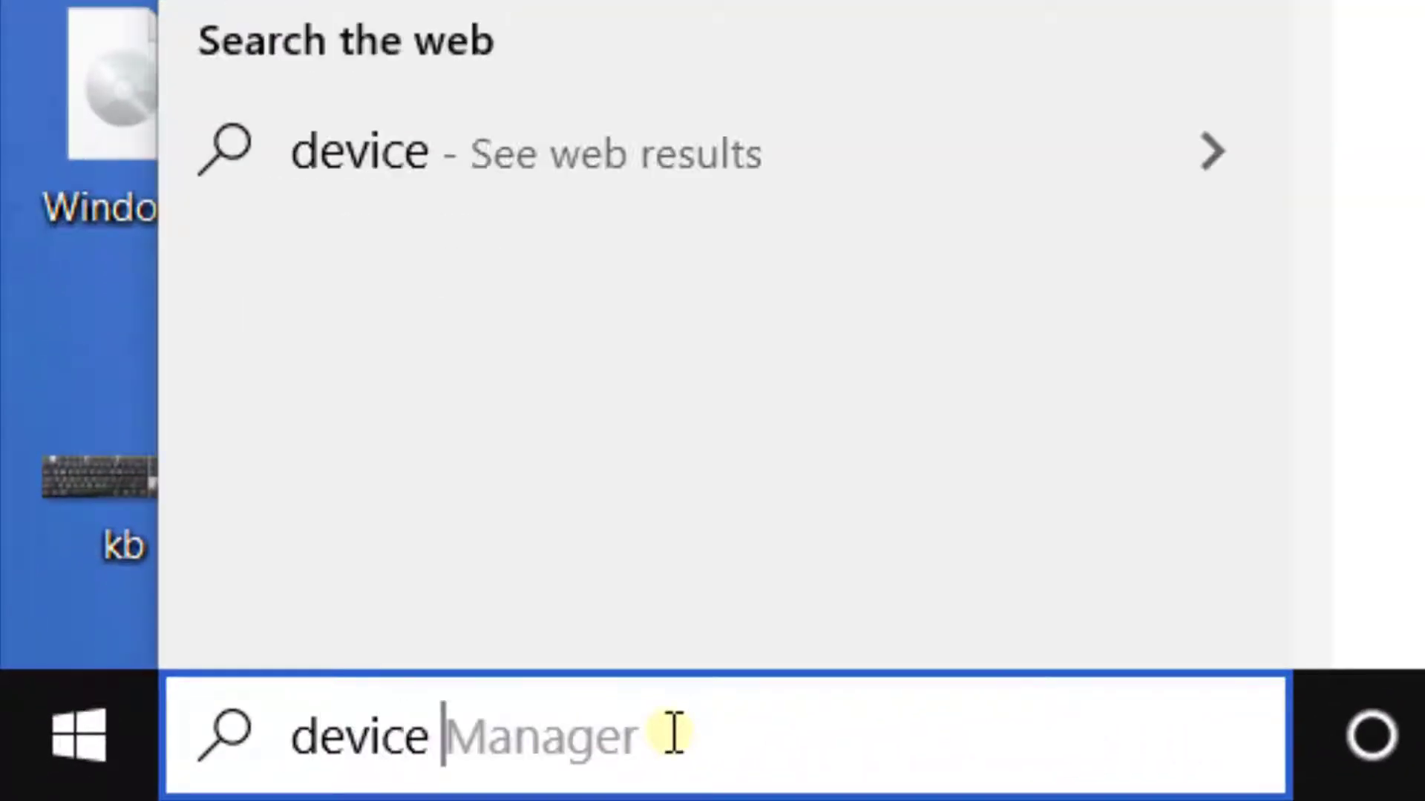
type("manag")
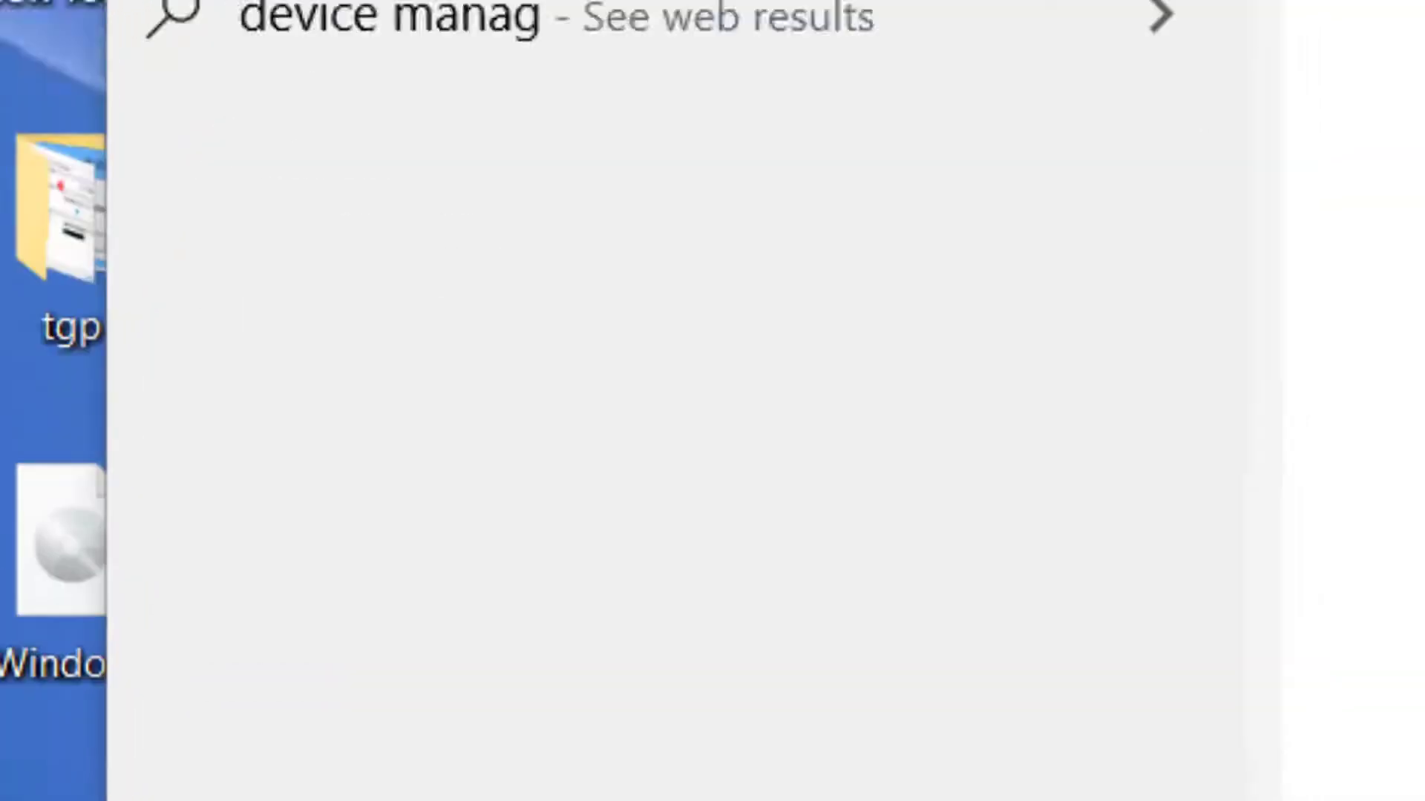
type("er")
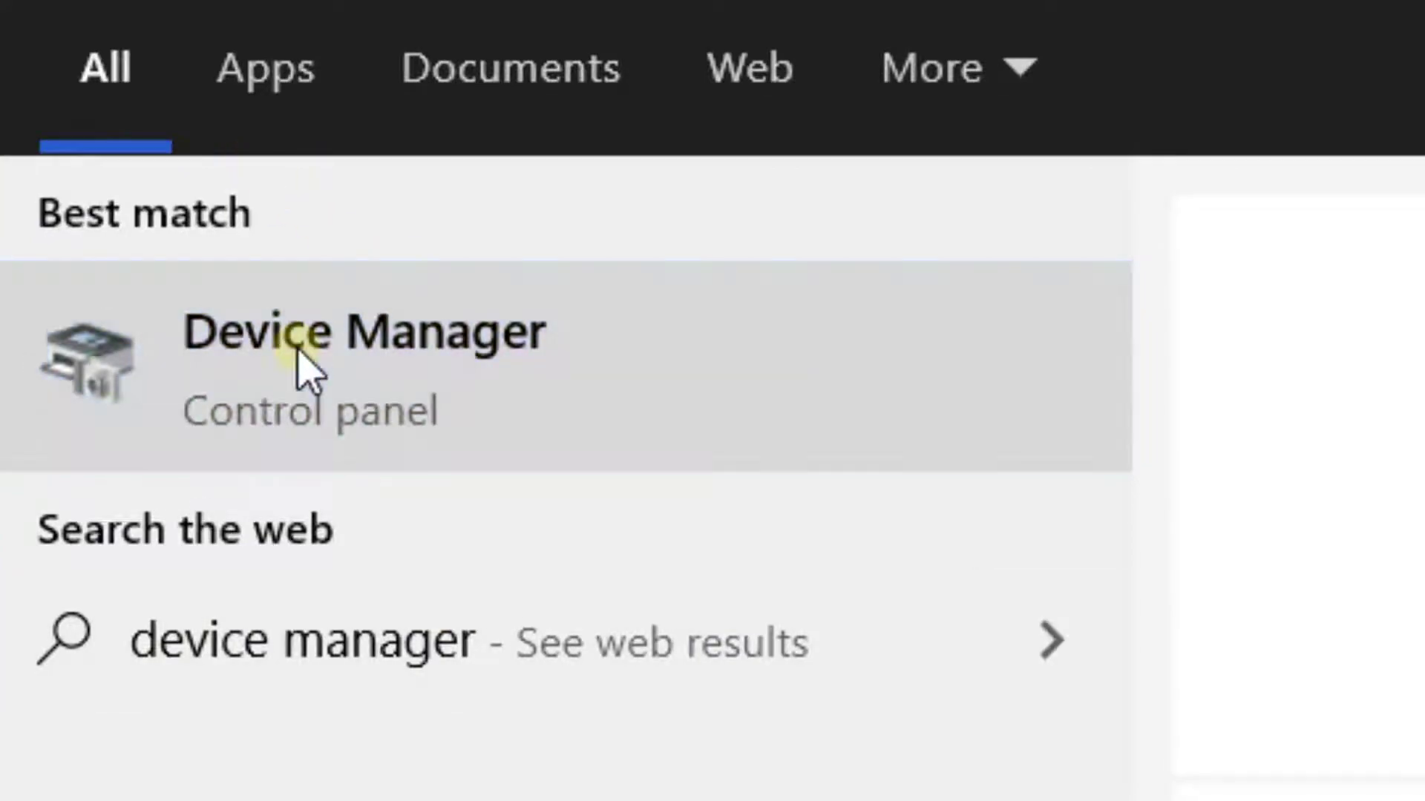
Open Device Manager and turn on View > Show hidden devices.
left_click(307, 368)
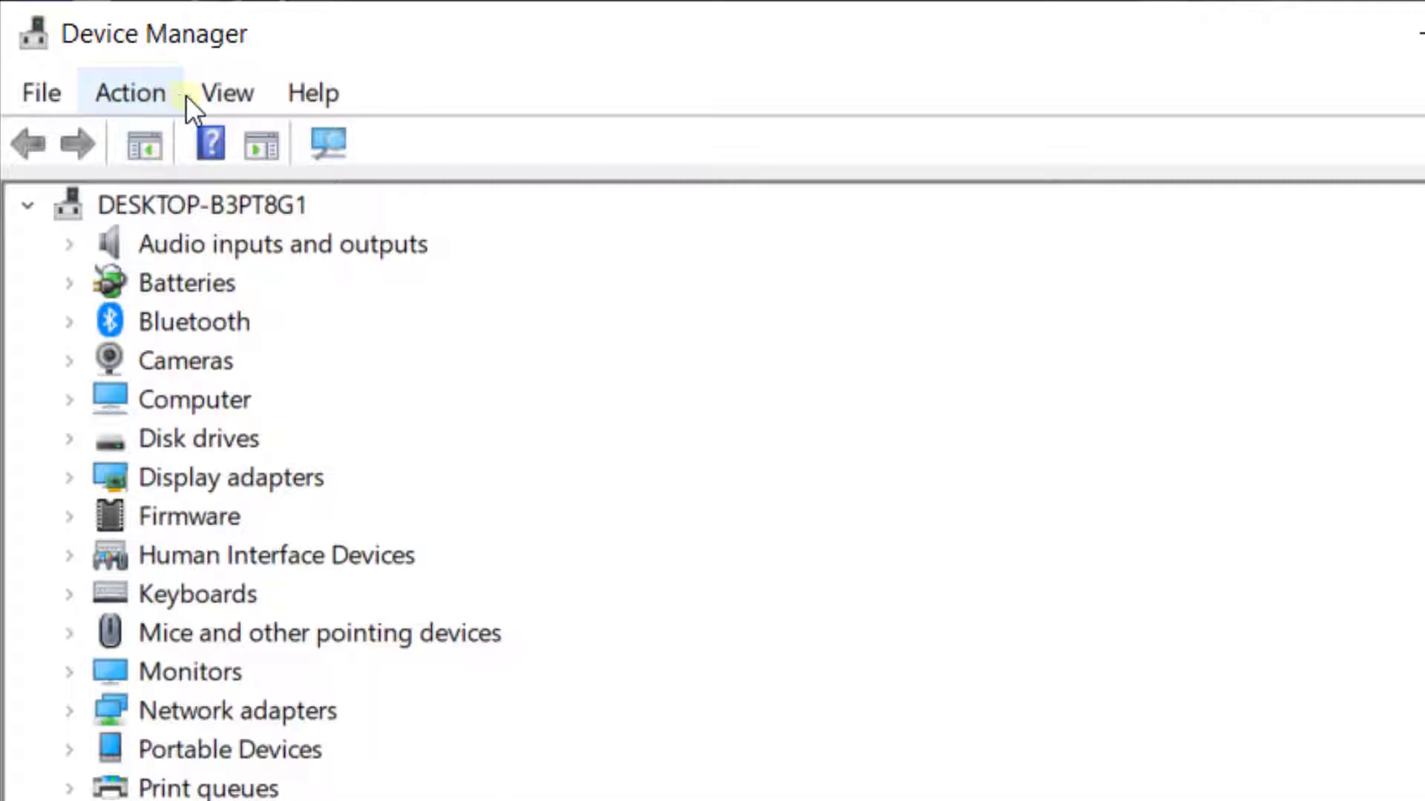
left_click(212, 93)
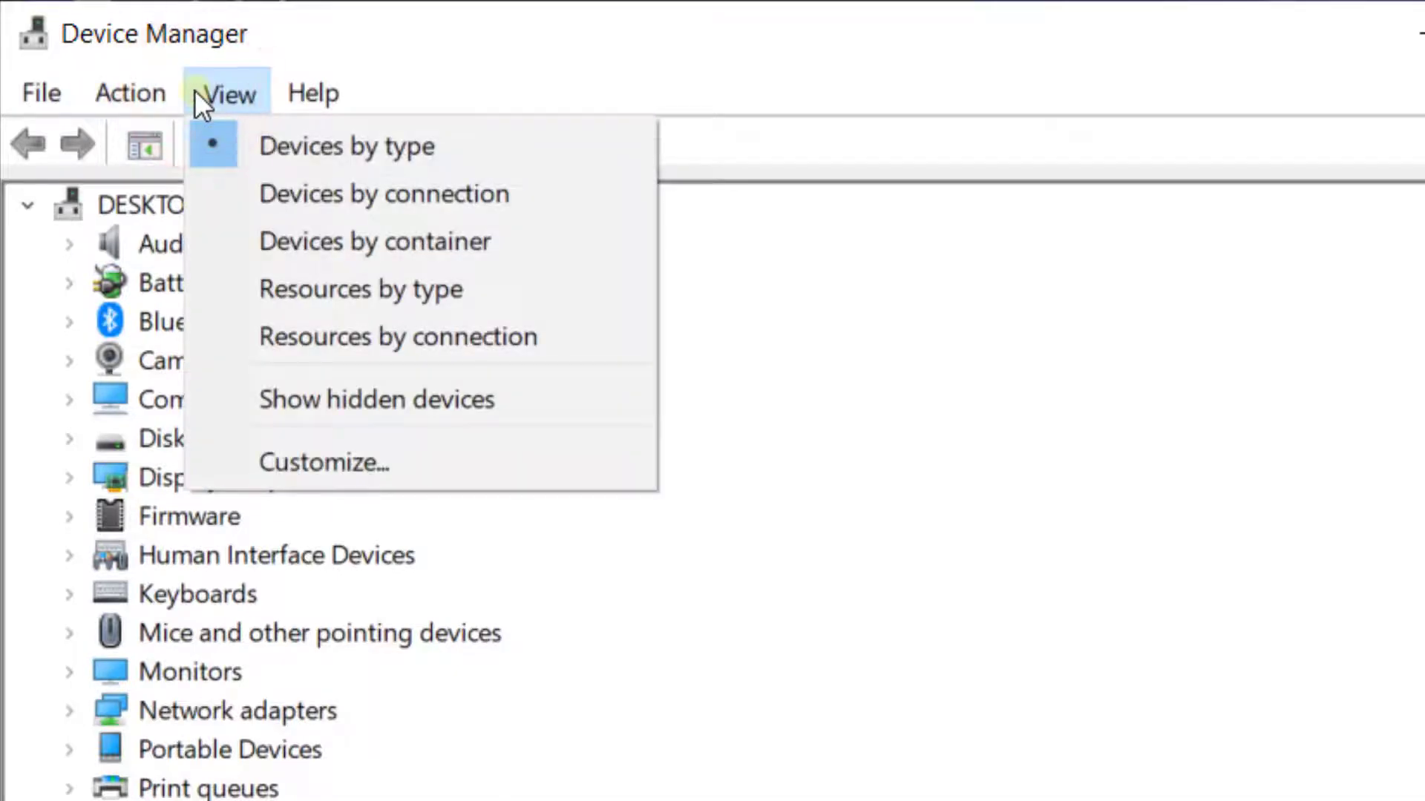
left_click(464, 407)
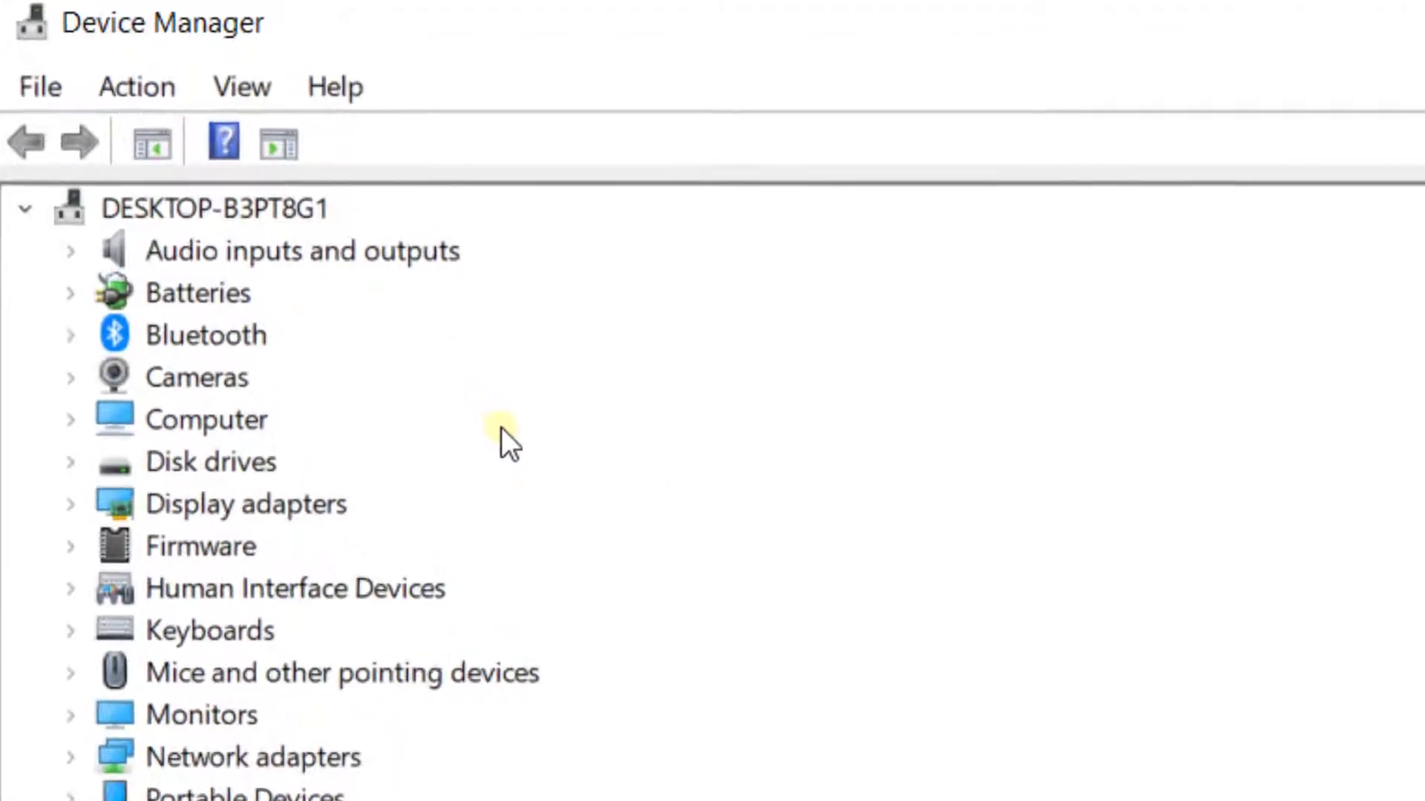
Expand Bluetooth and check the SOUND BUN device's context menu without choosing an action.
left_click(230, 379)
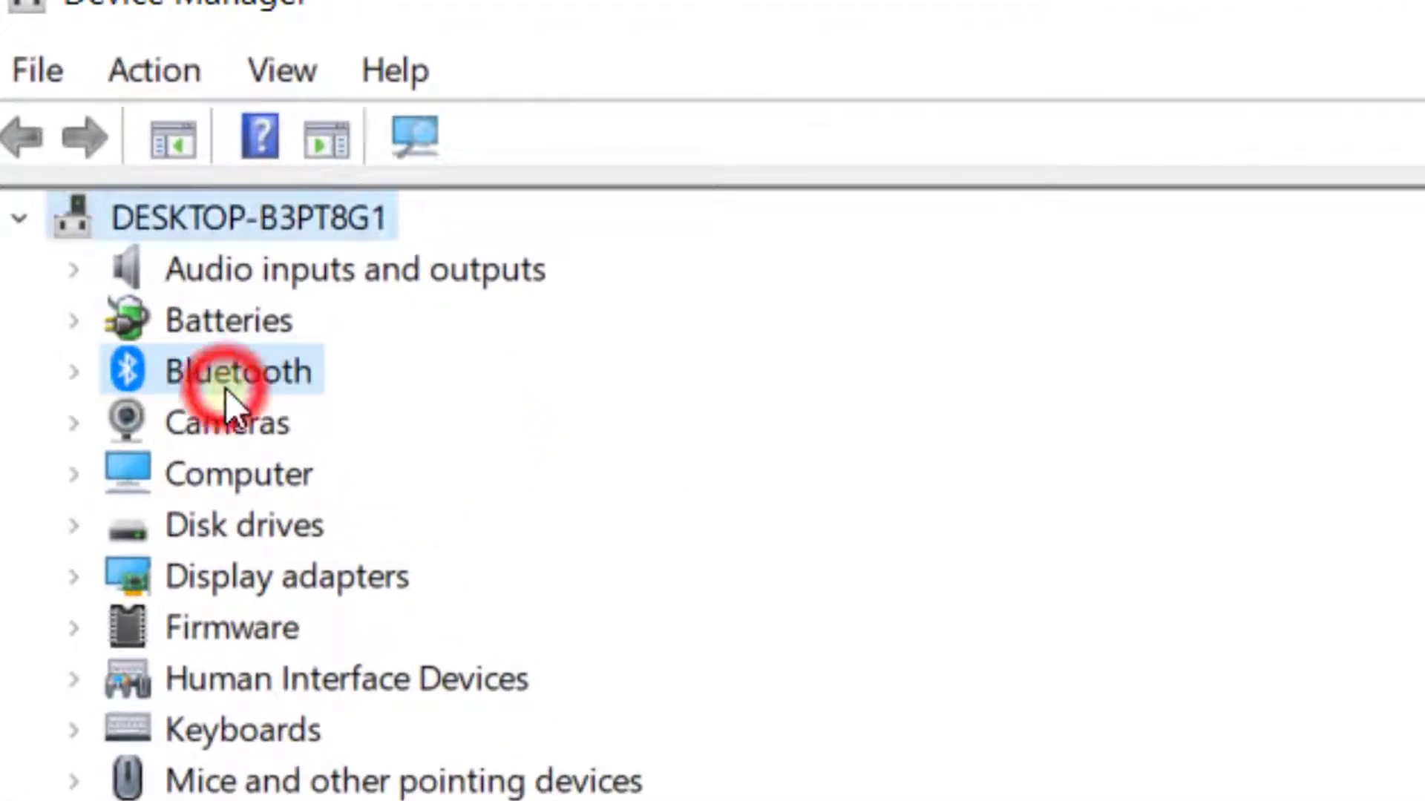
left_click(70, 369)
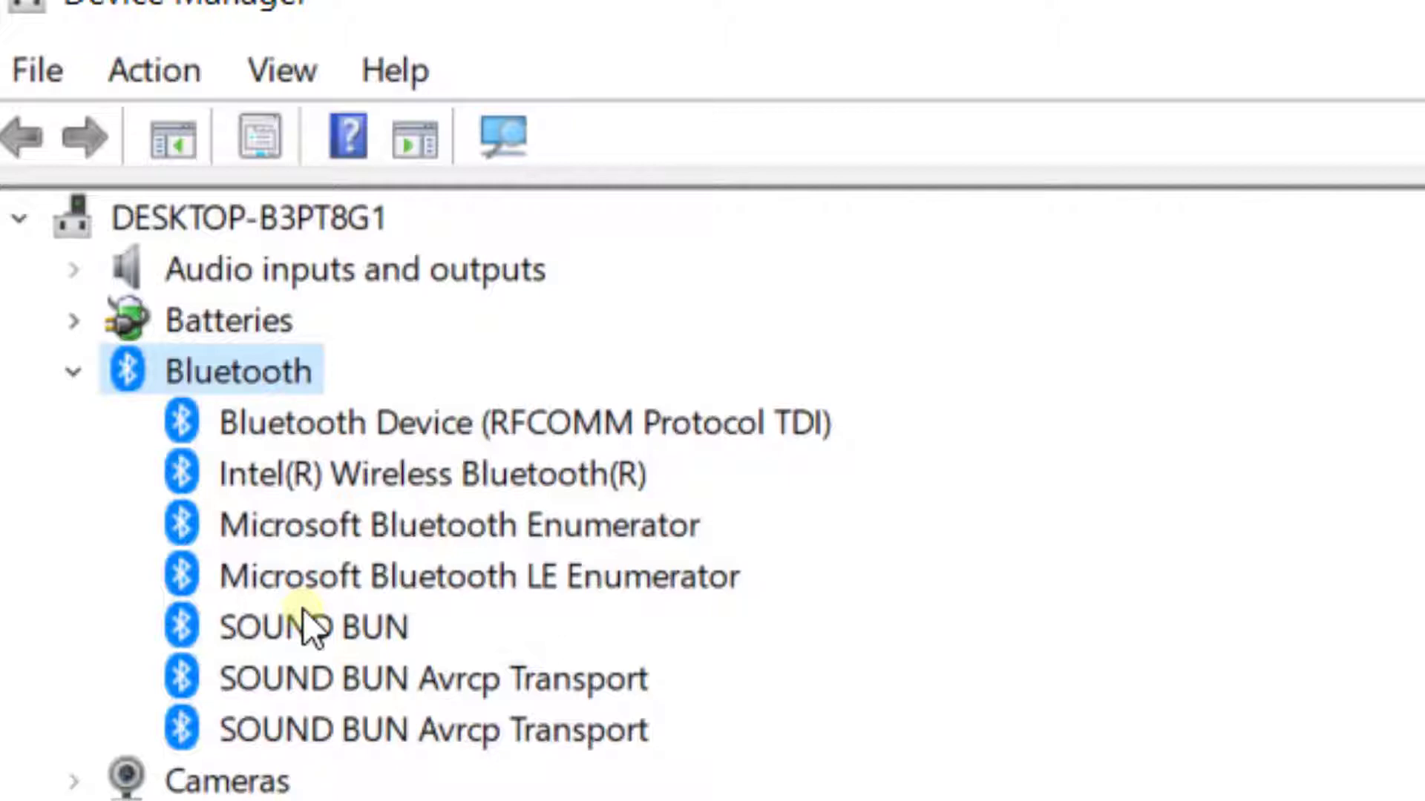
right_click(349, 632)
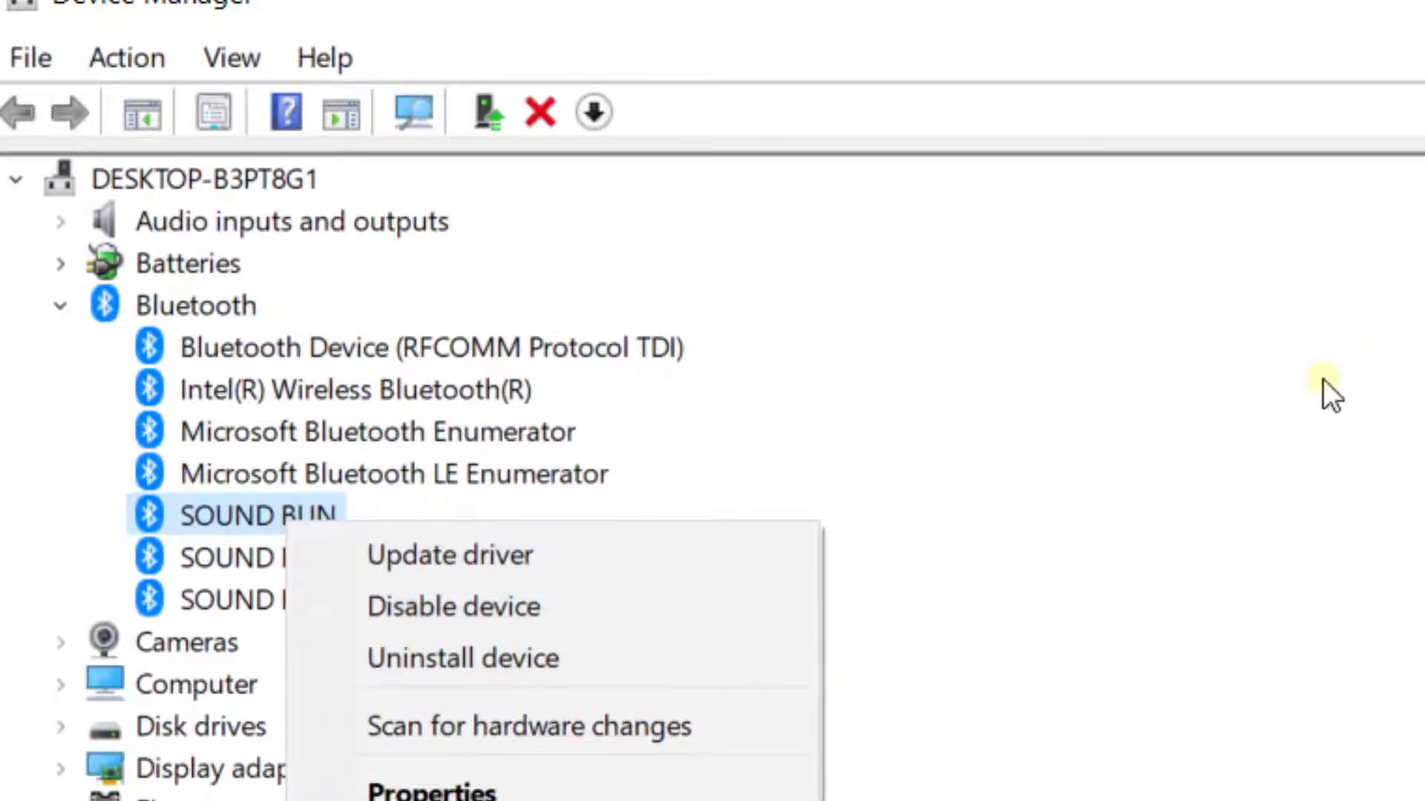
left_click(1218, 498)
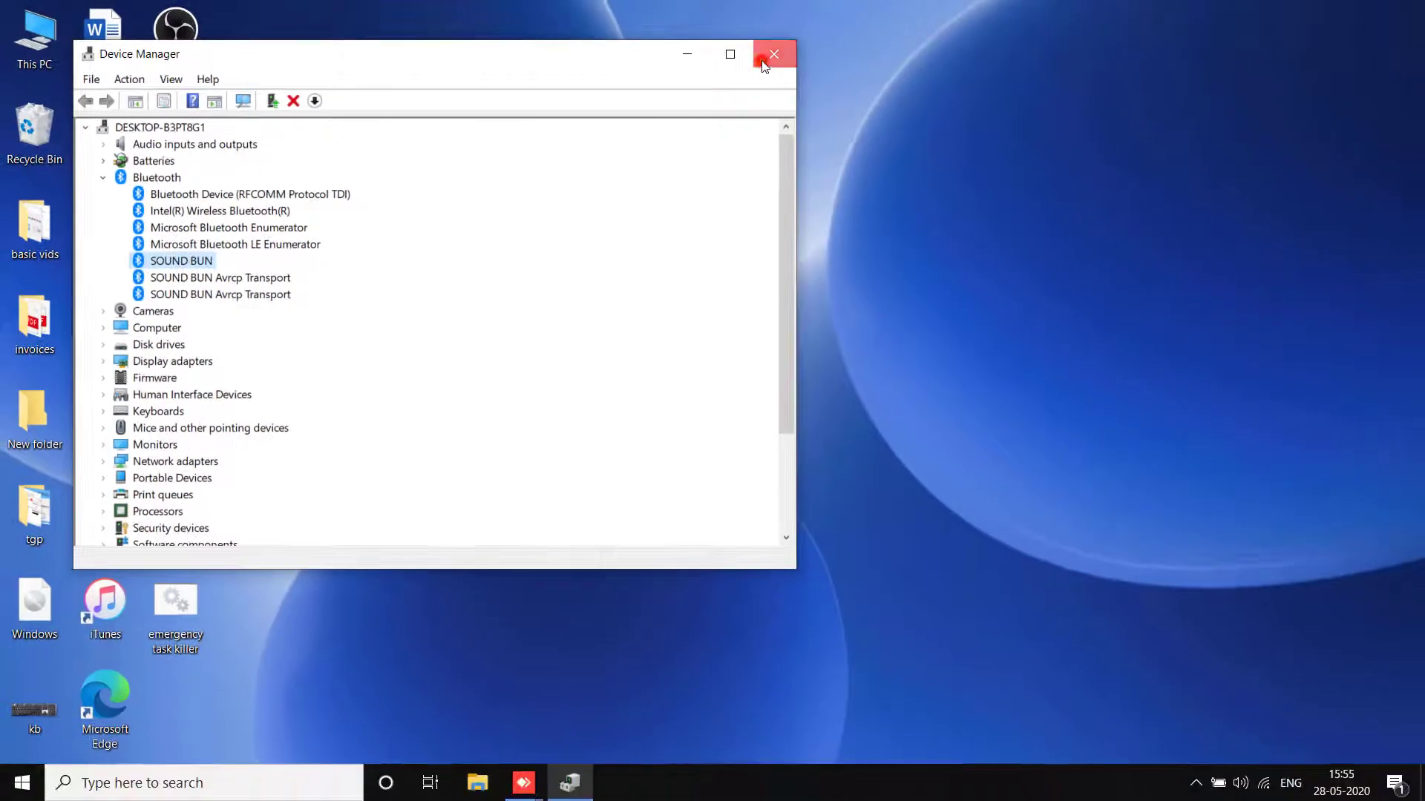
Close Device Manager and launch Google Chrome from the taskbar search.
left_click(765, 57)
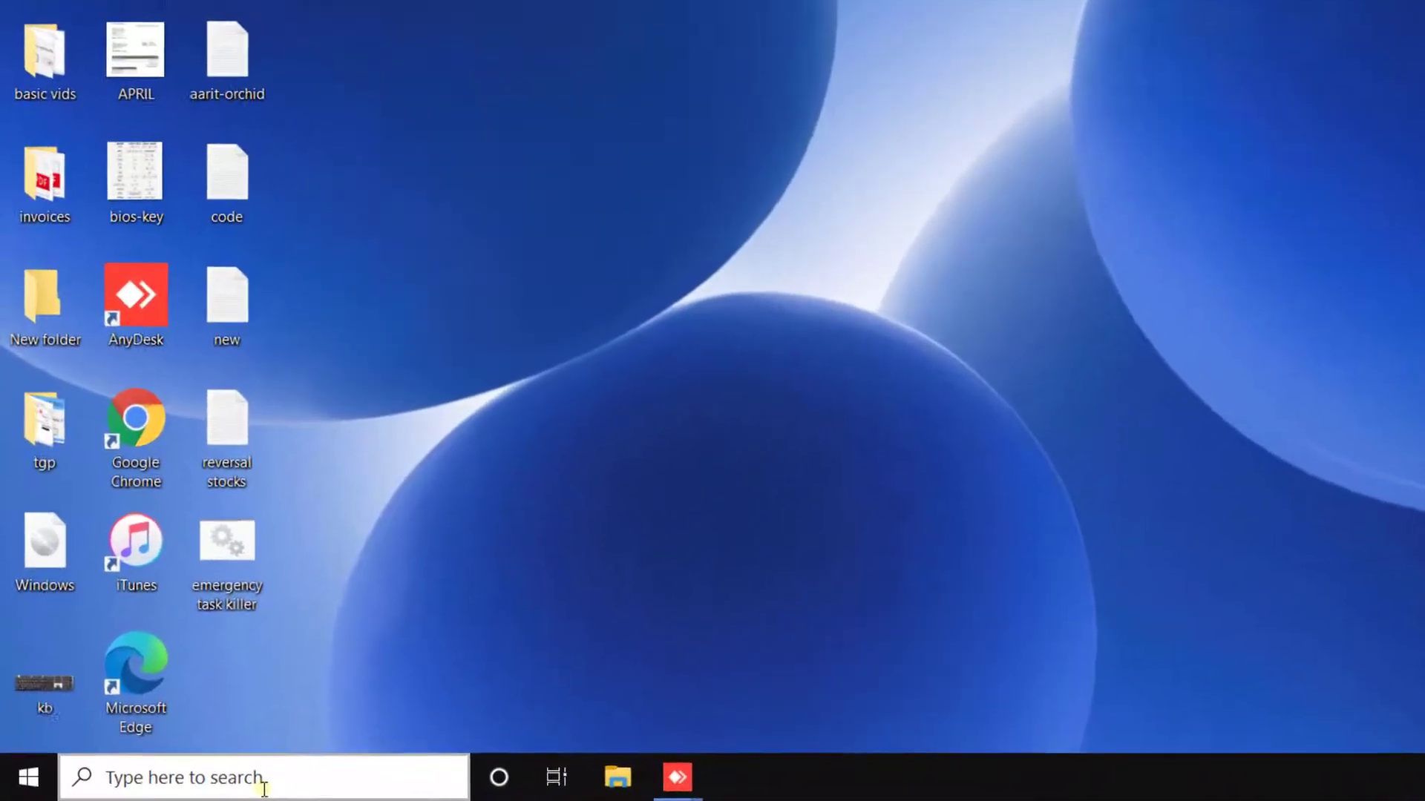
left_click(204, 782)
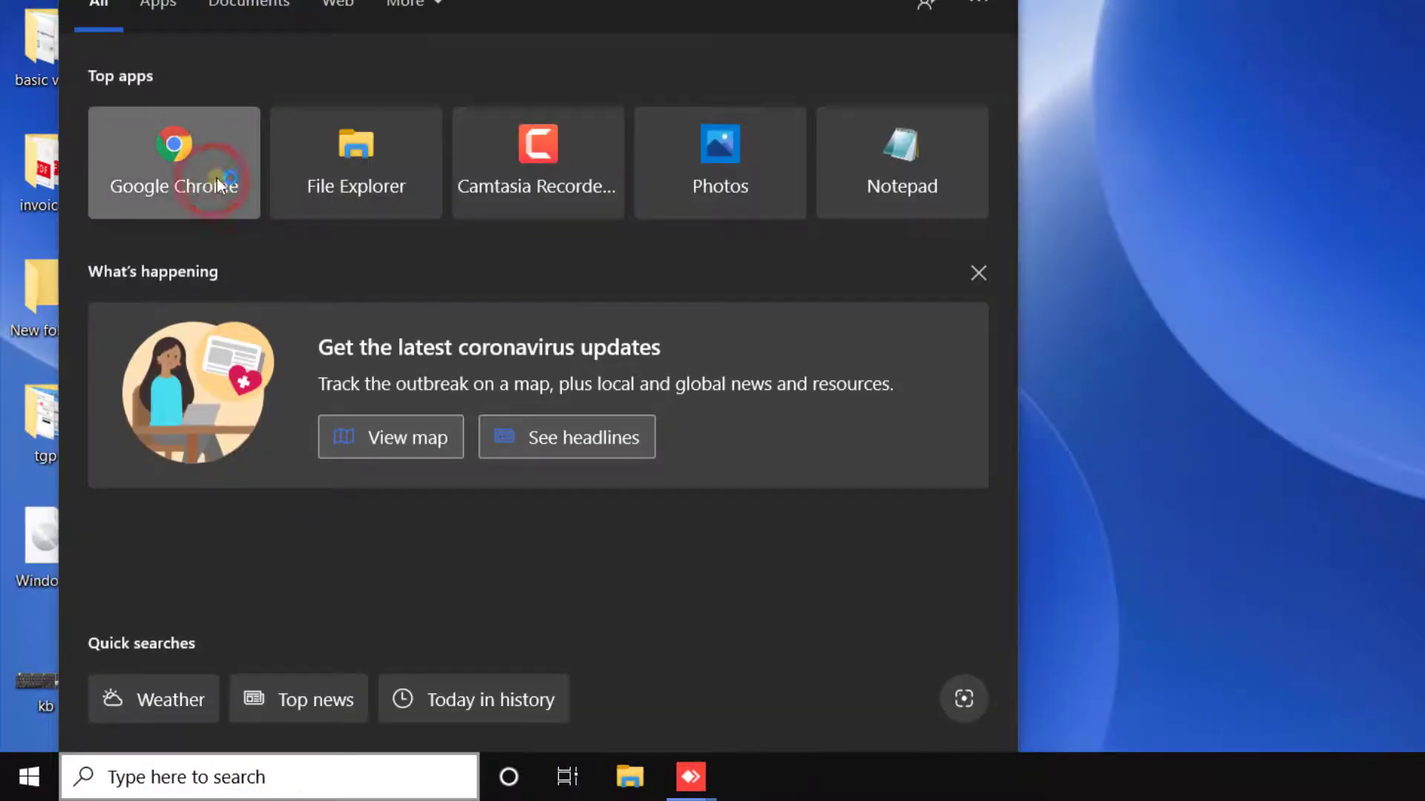
left_click(175, 161)
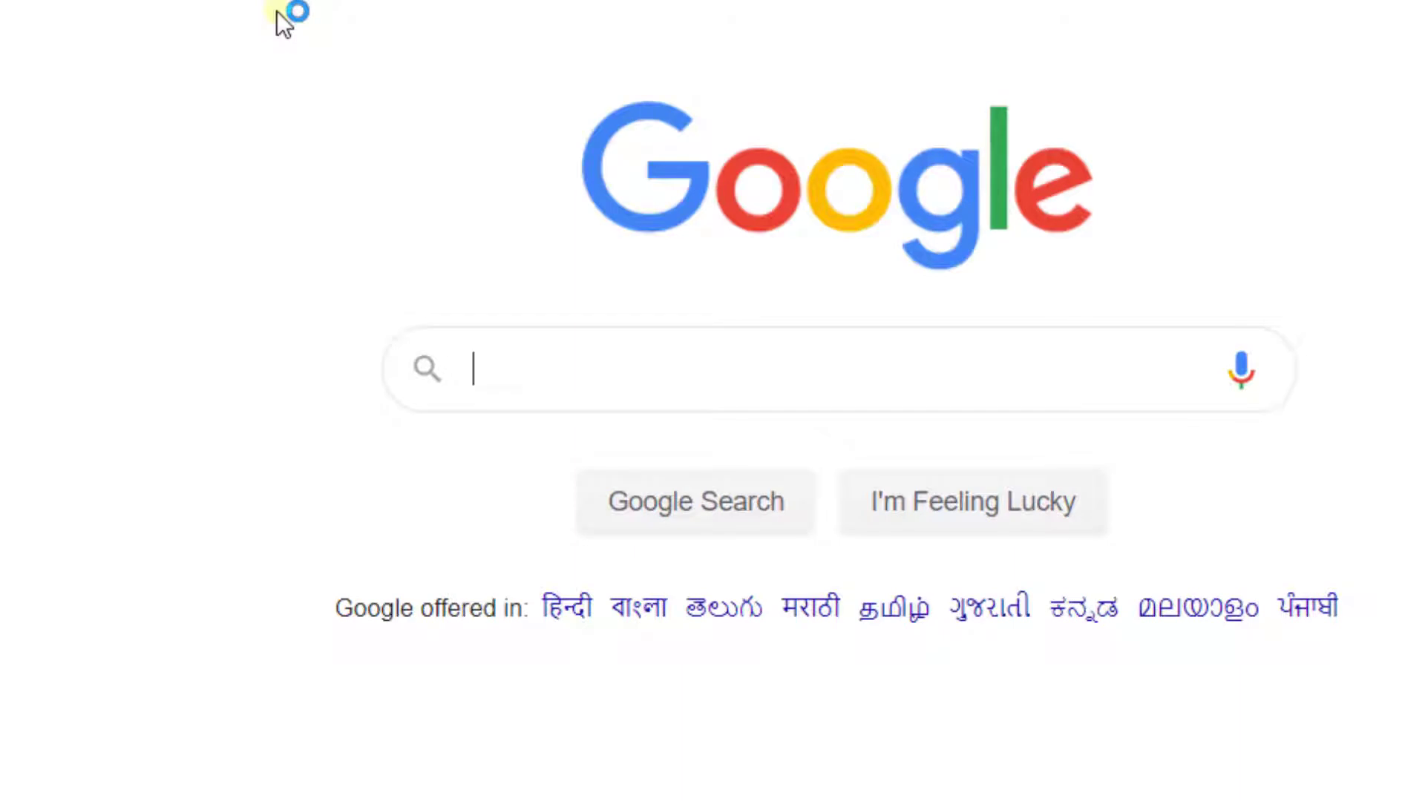
type("bluetoot")
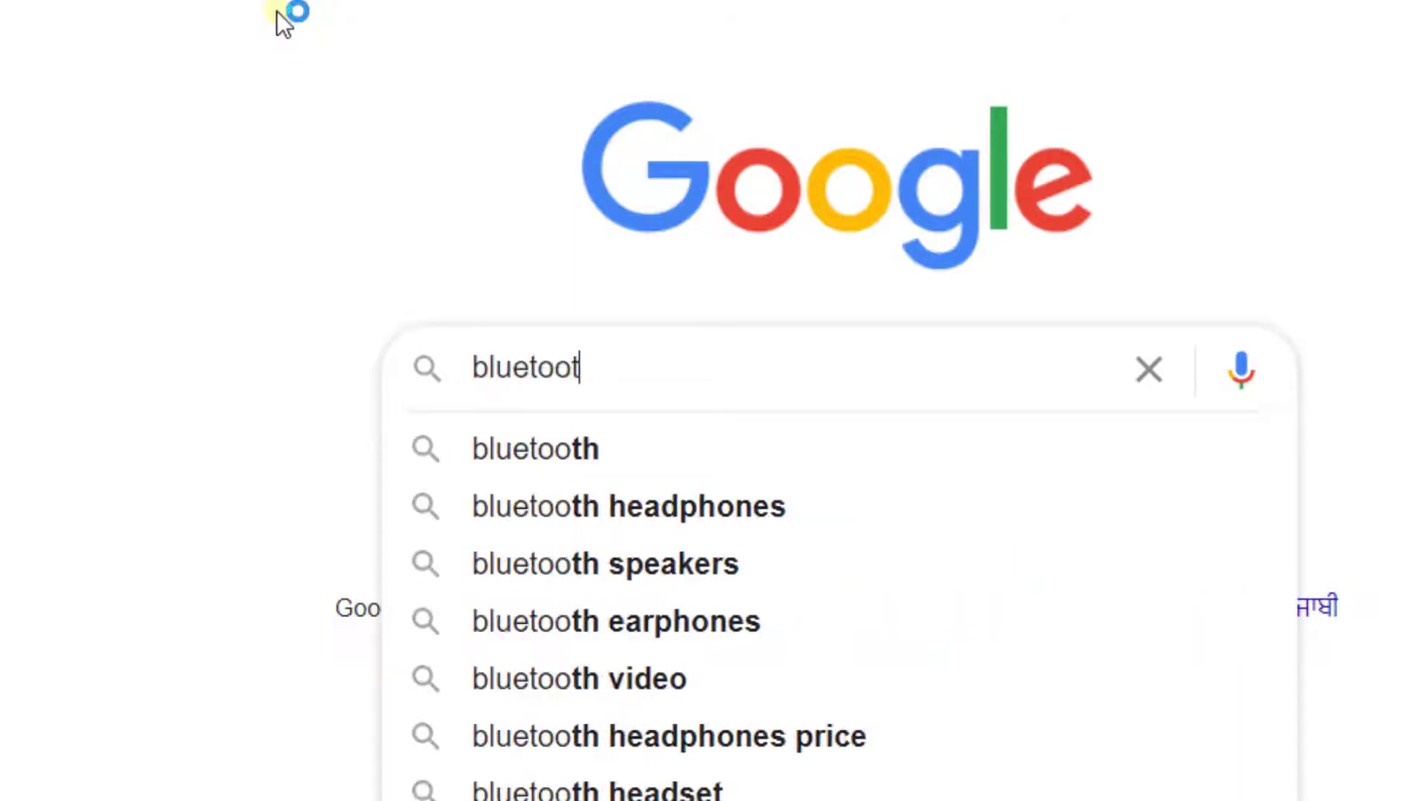
type("h command li")
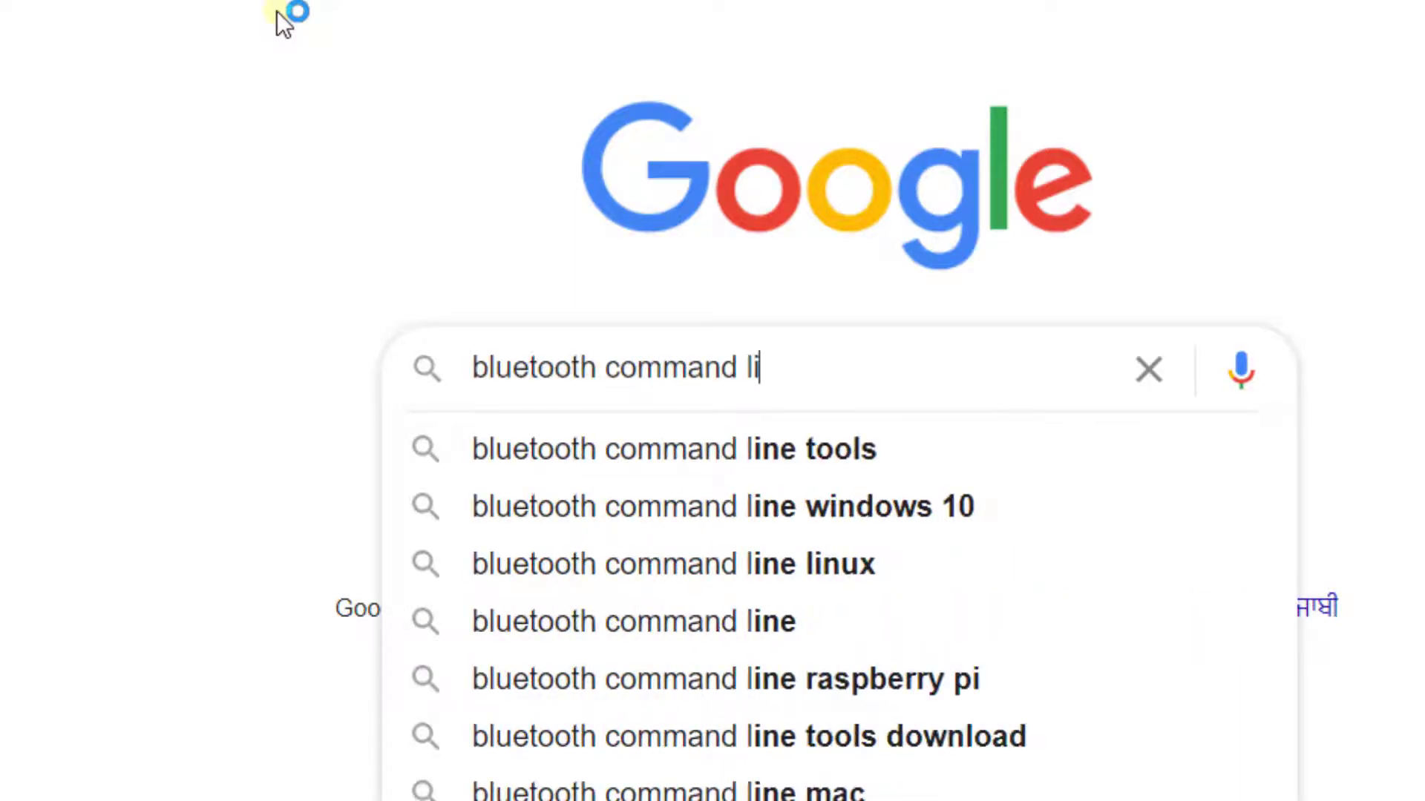
type("ne tools")
Search Google for 'bluetooth command line tools'.
key("Return")
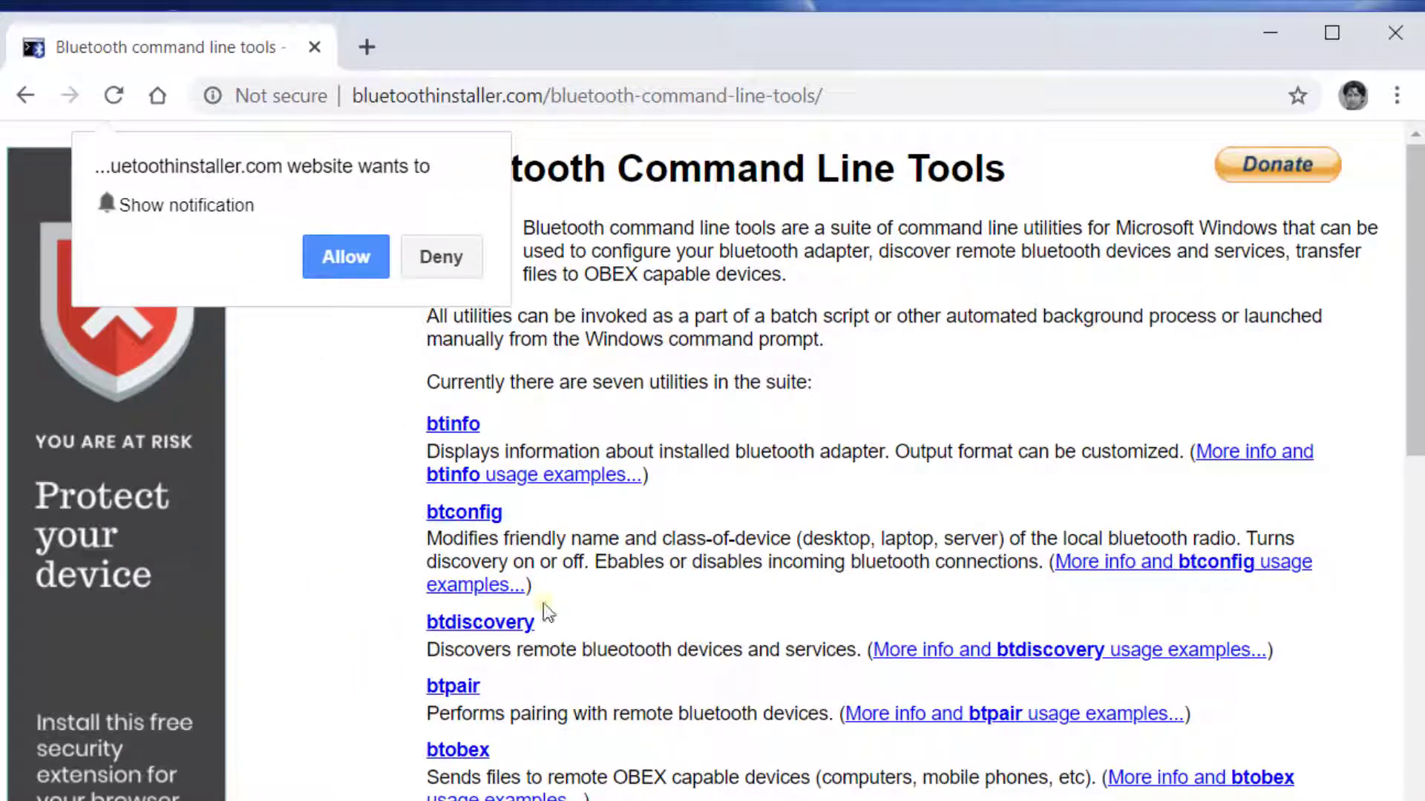
scroll(835, 764, "down", 1)
scroll(835, 557, "down", 3)
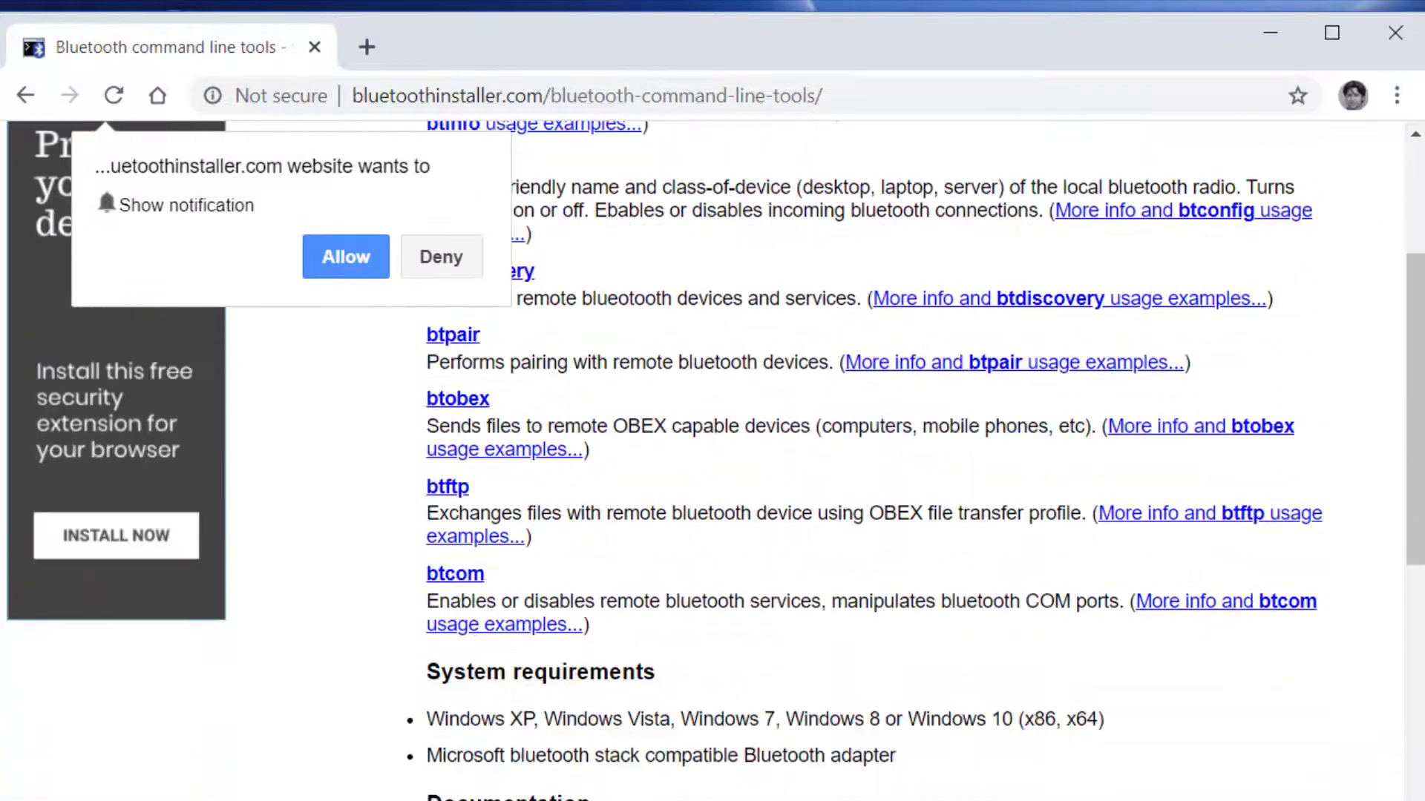
scroll(835, 557, "down", 2)
scroll(835, 557, "down", 3)
scroll(834, 557, "down", 3)
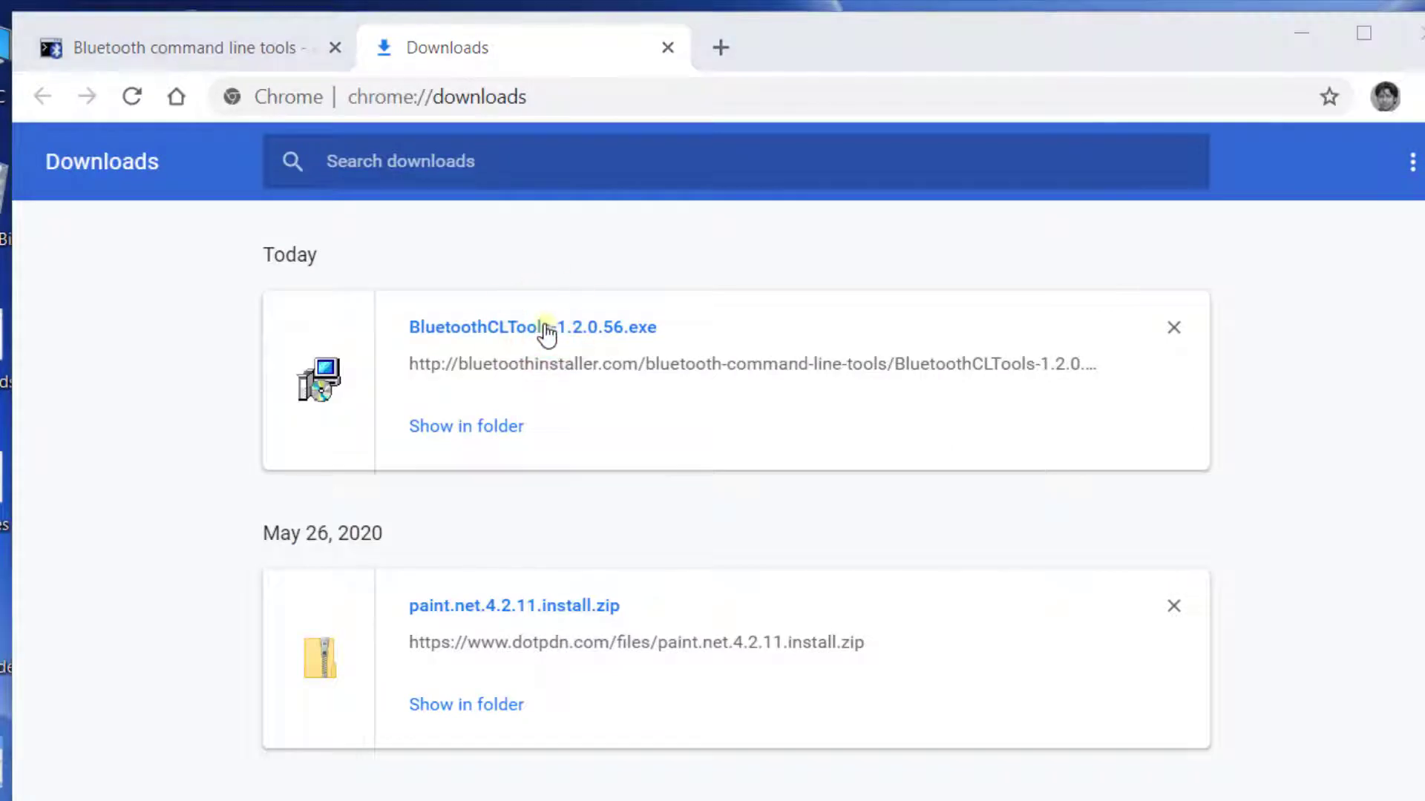
Launch the downloaded BluetoothCLTools-1.2.0.56.exe installer from Chrome's Downloads page.
left_click(547, 329)
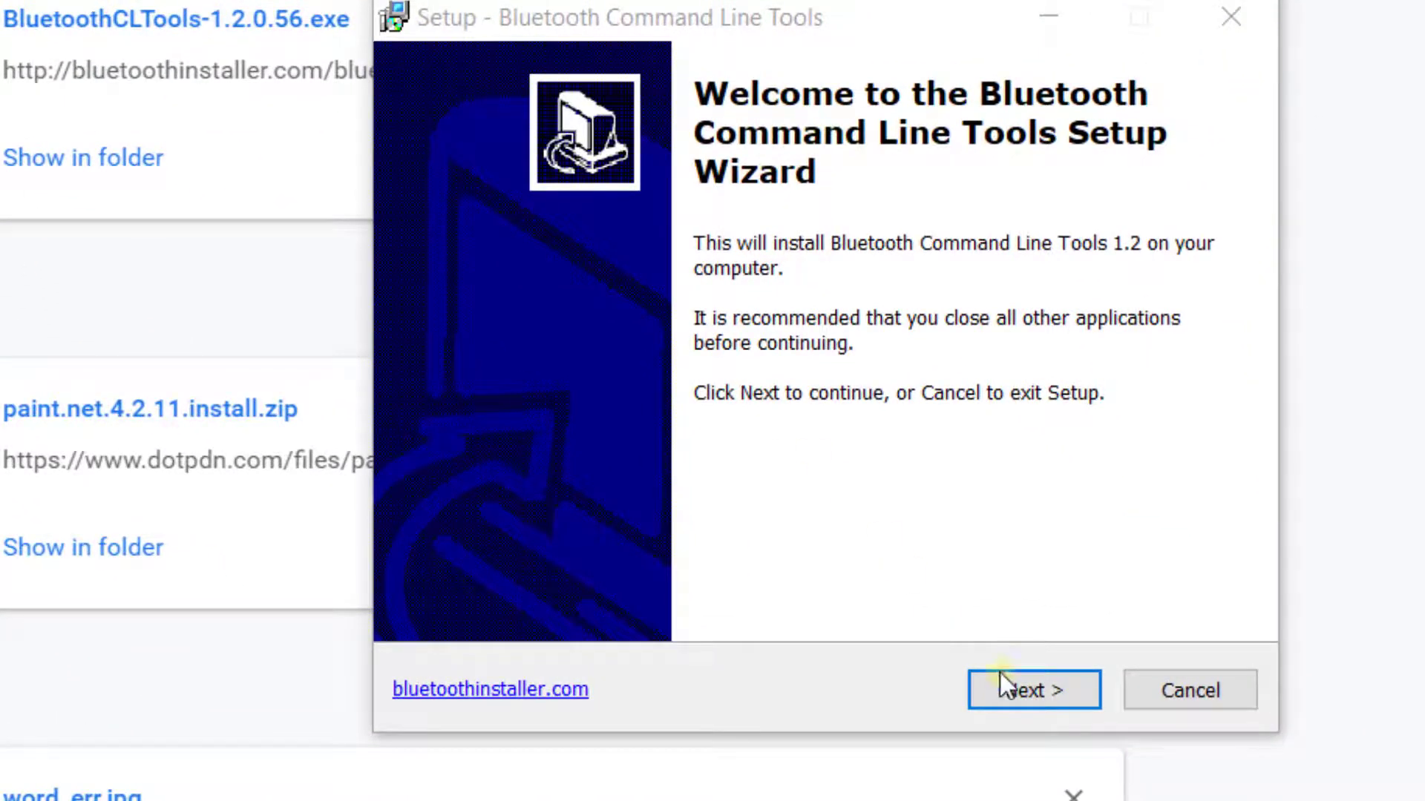
Install Bluetooth Command Line Tools with default location and Start Menu folder, adding it to the path.
left_click(1010, 686)
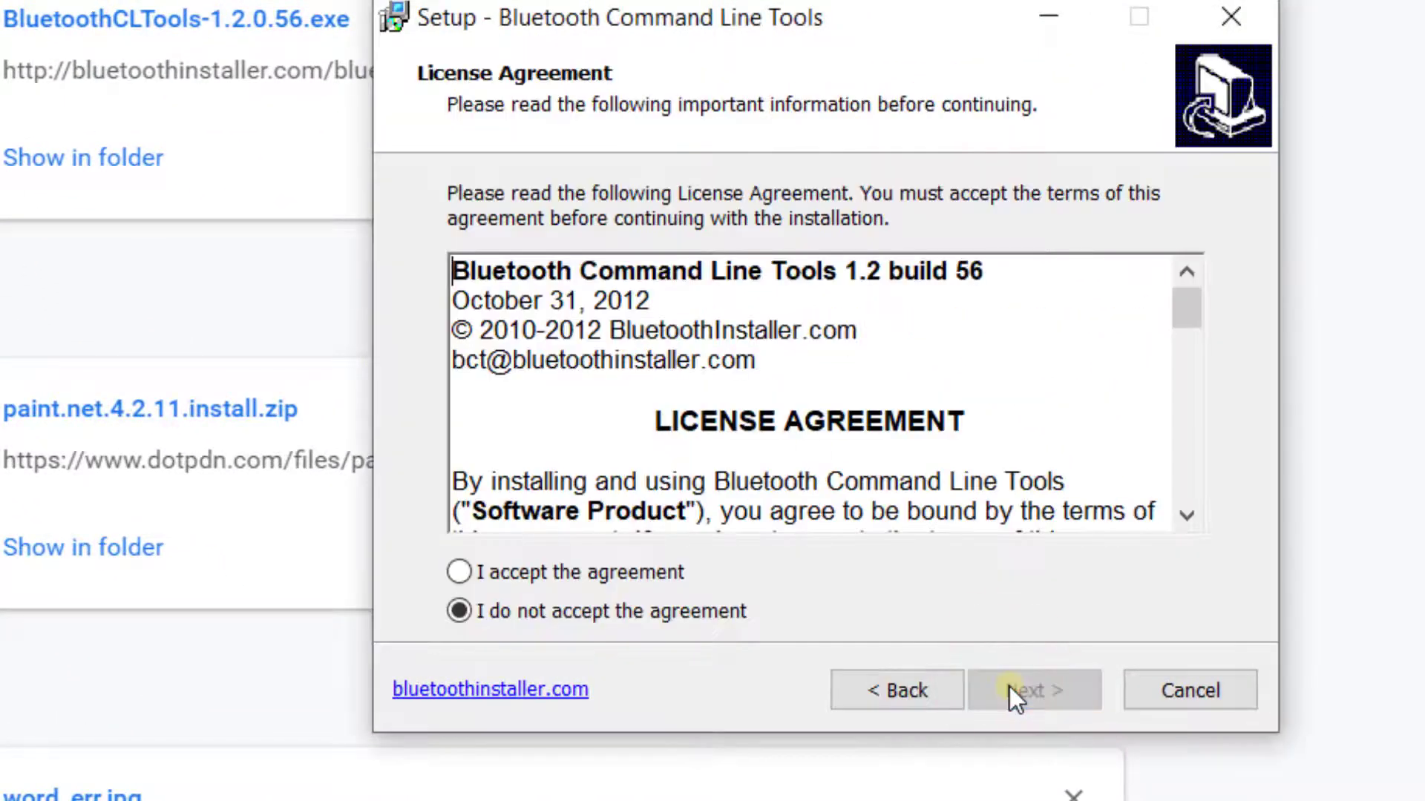
left_click(466, 585)
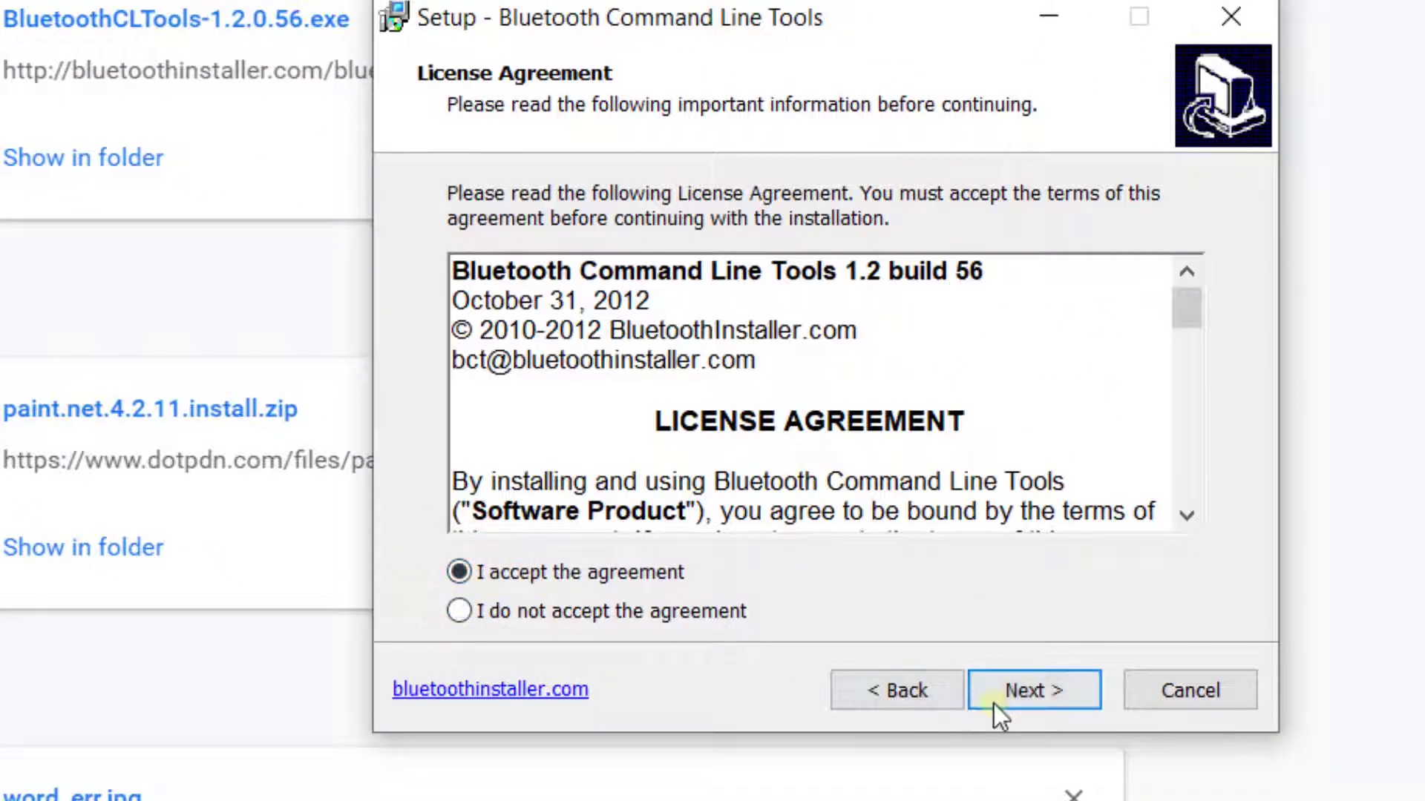
left_click(1035, 690)
left_click(1001, 704)
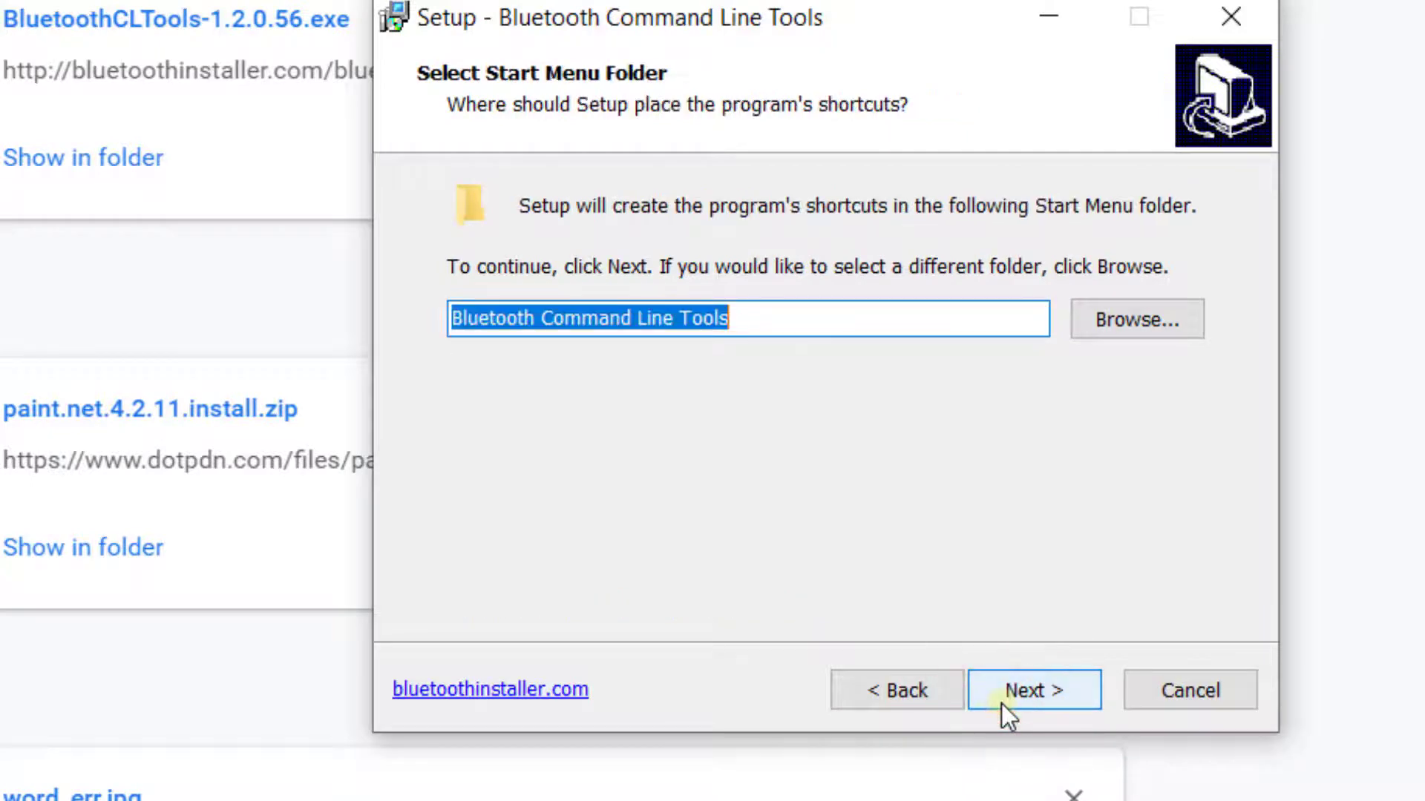
left_click(1001, 704)
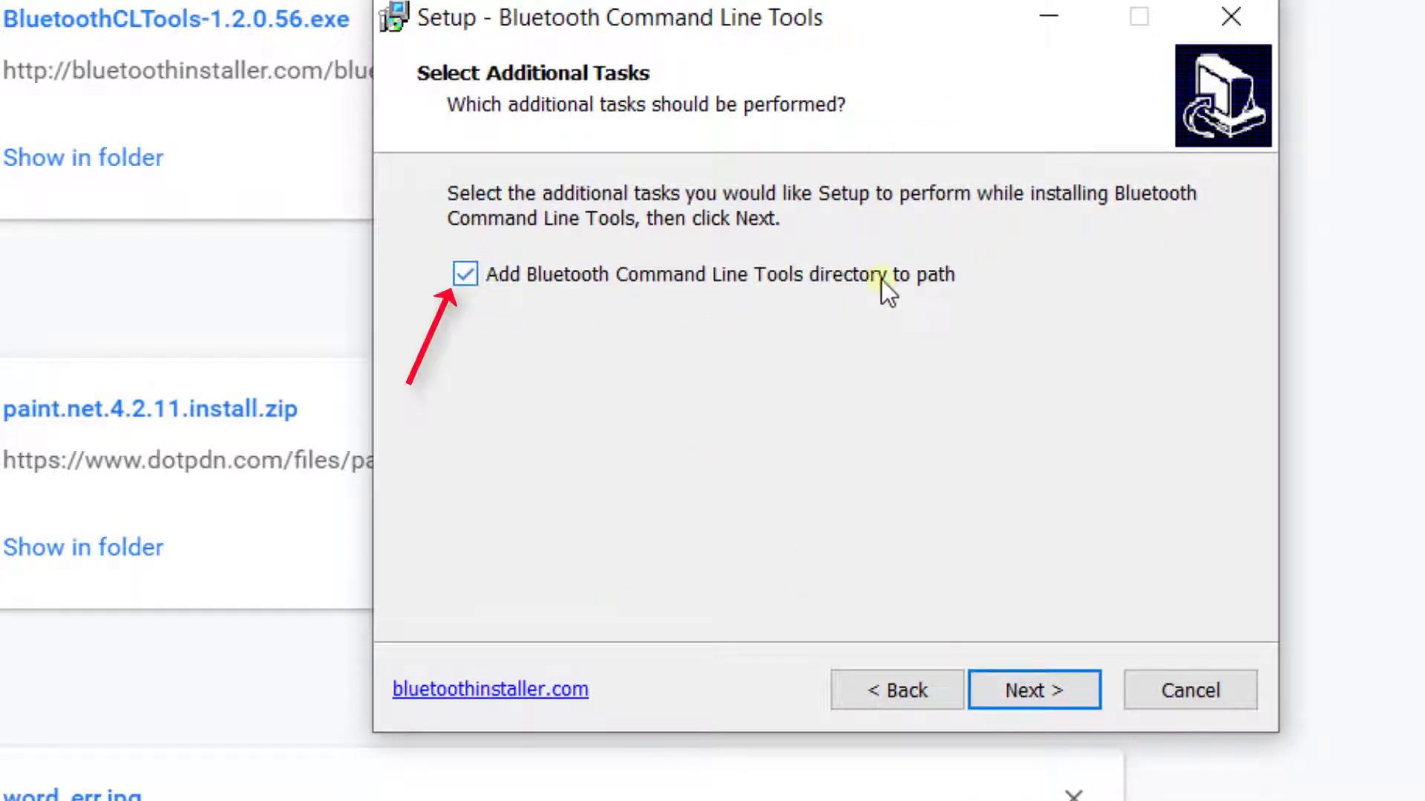
left_click(1043, 703)
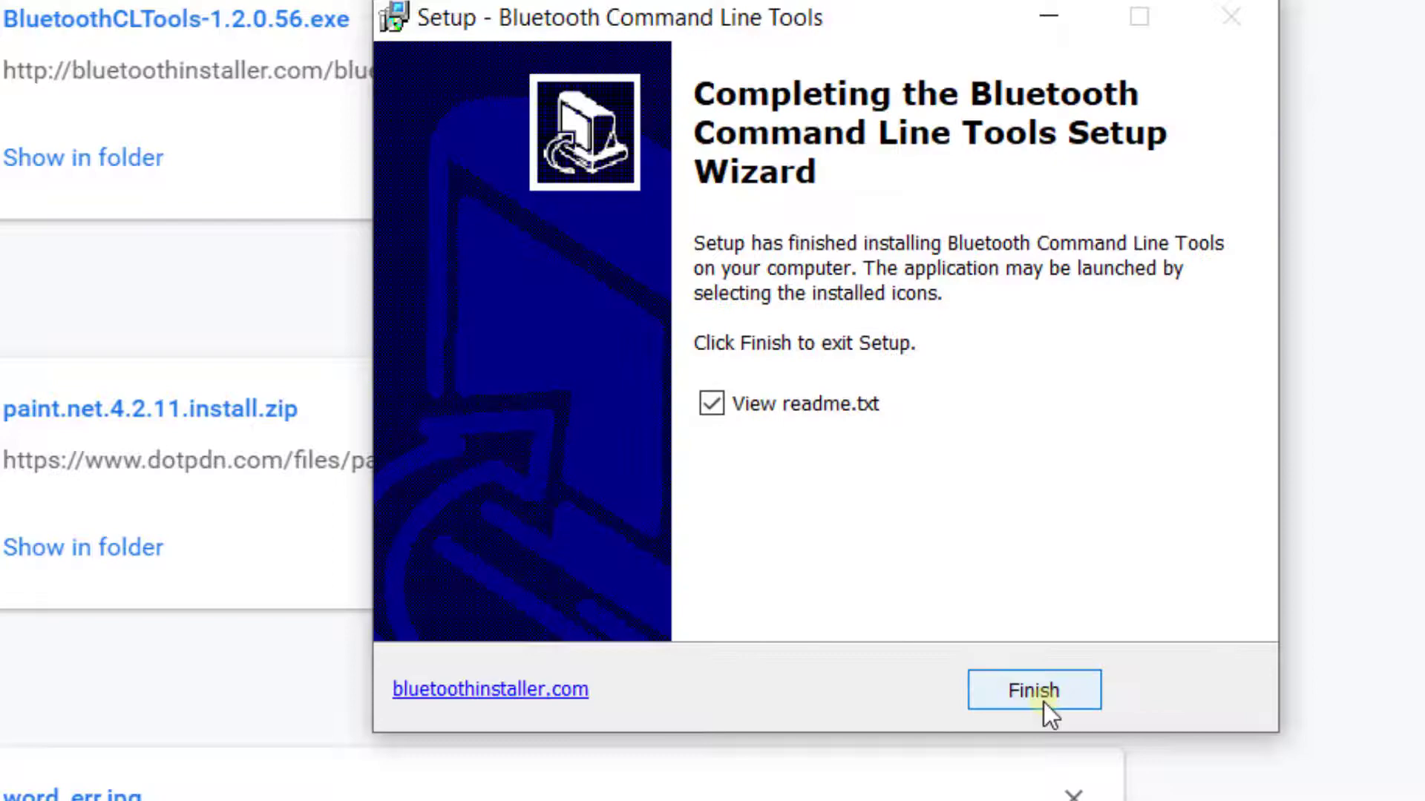
left_click(1044, 702)
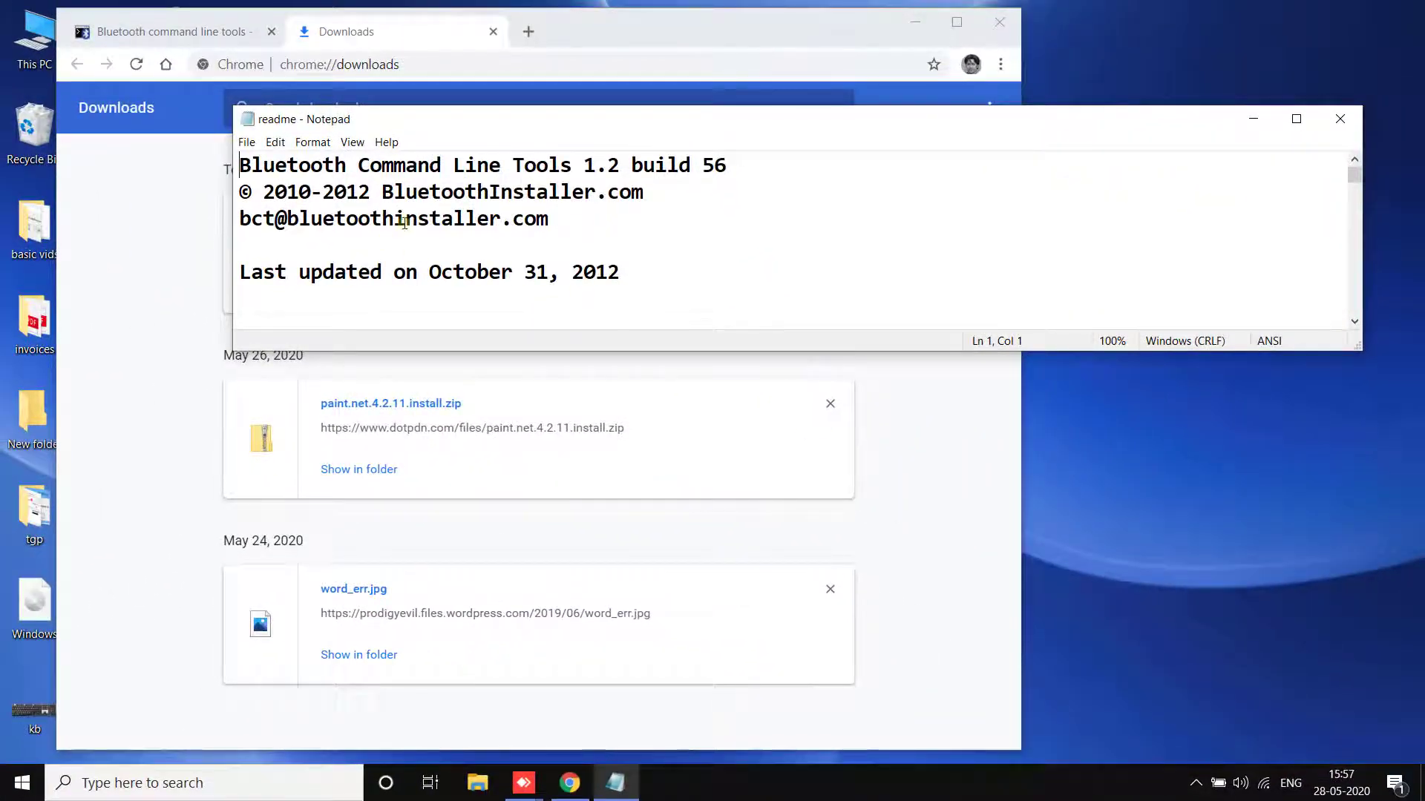
scroll(406, 229, "down", 3)
scroll(406, 228, "up", 3)
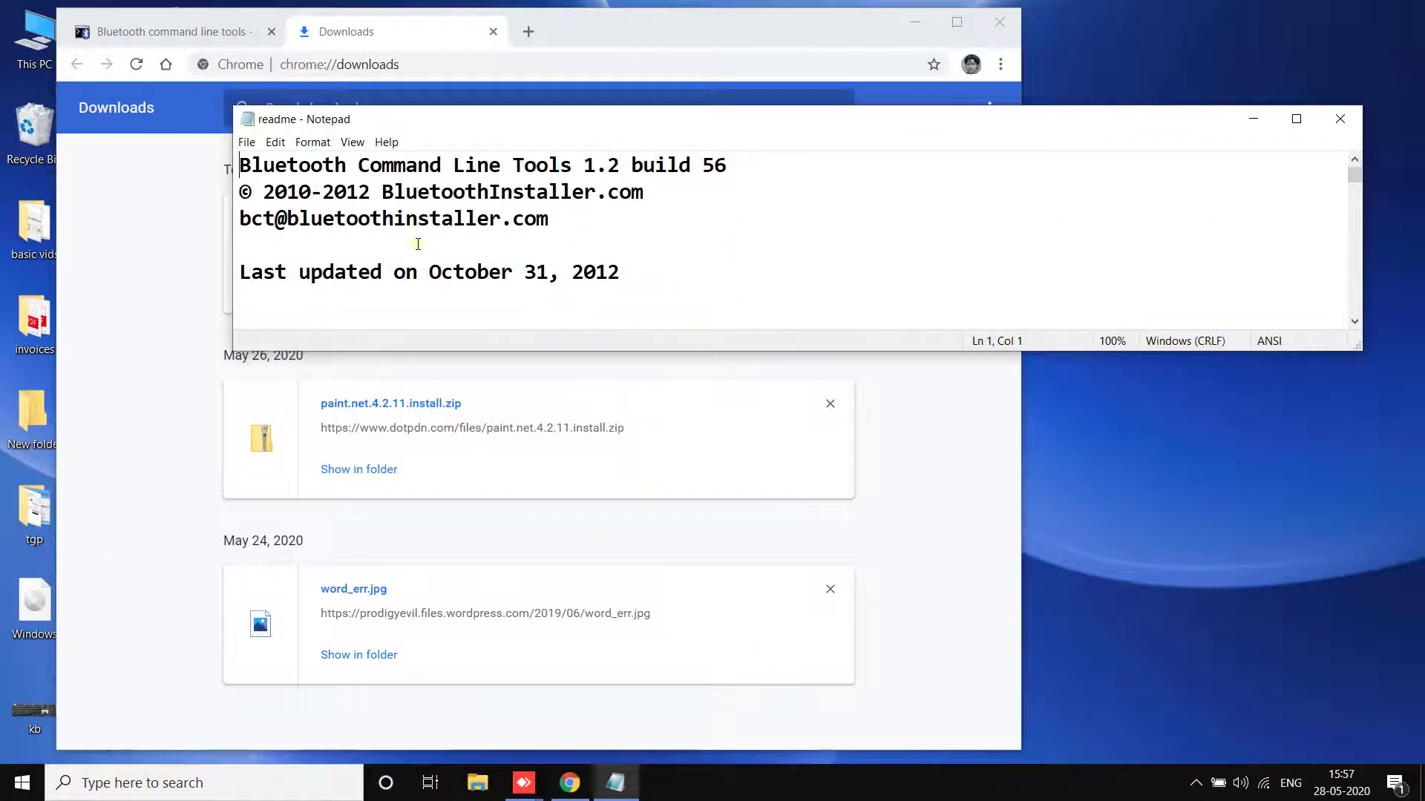
Close the readme, minimize Chrome, and launch Windows PowerShell as administrator.
left_click(1253, 119)
left_click(915, 21)
left_click(206, 783)
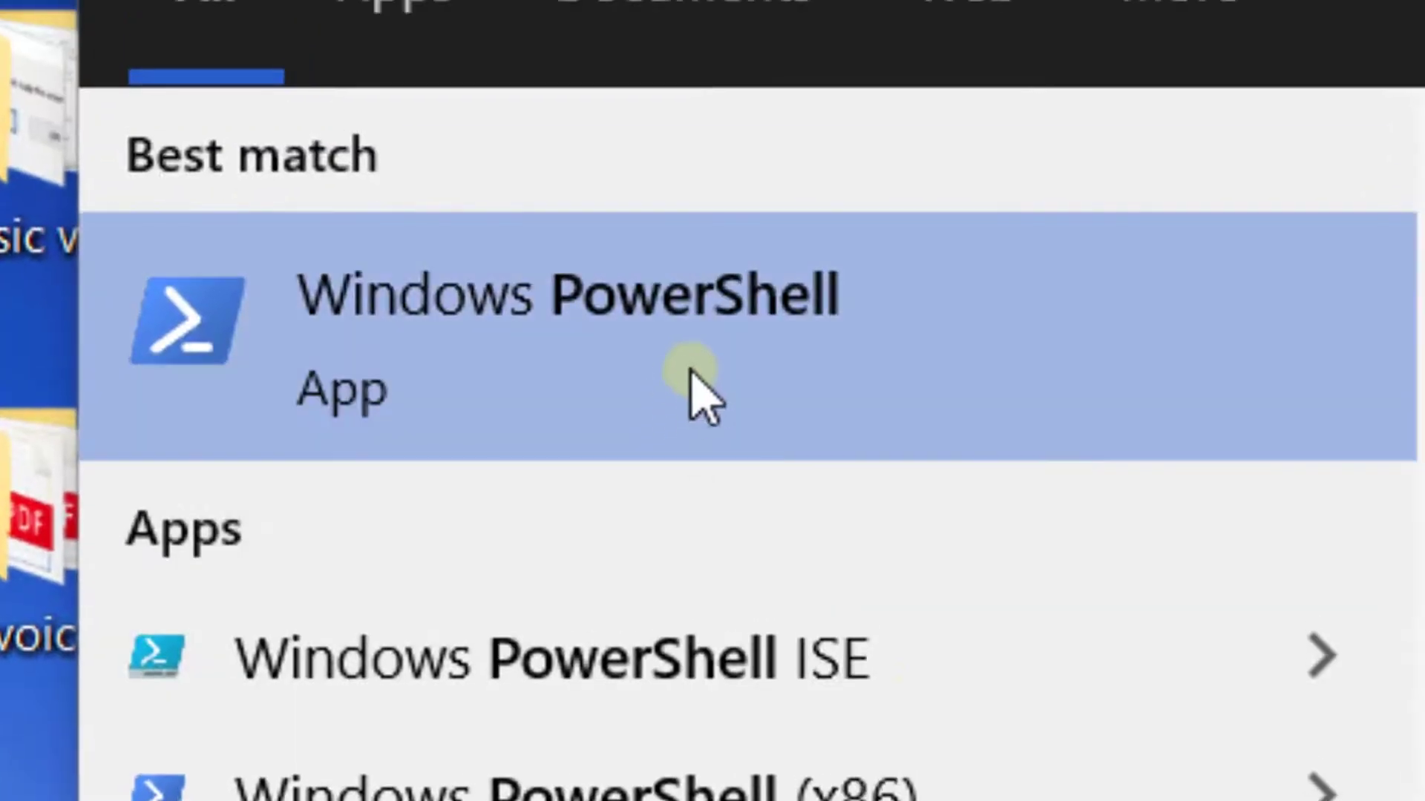
right_click(696, 384)
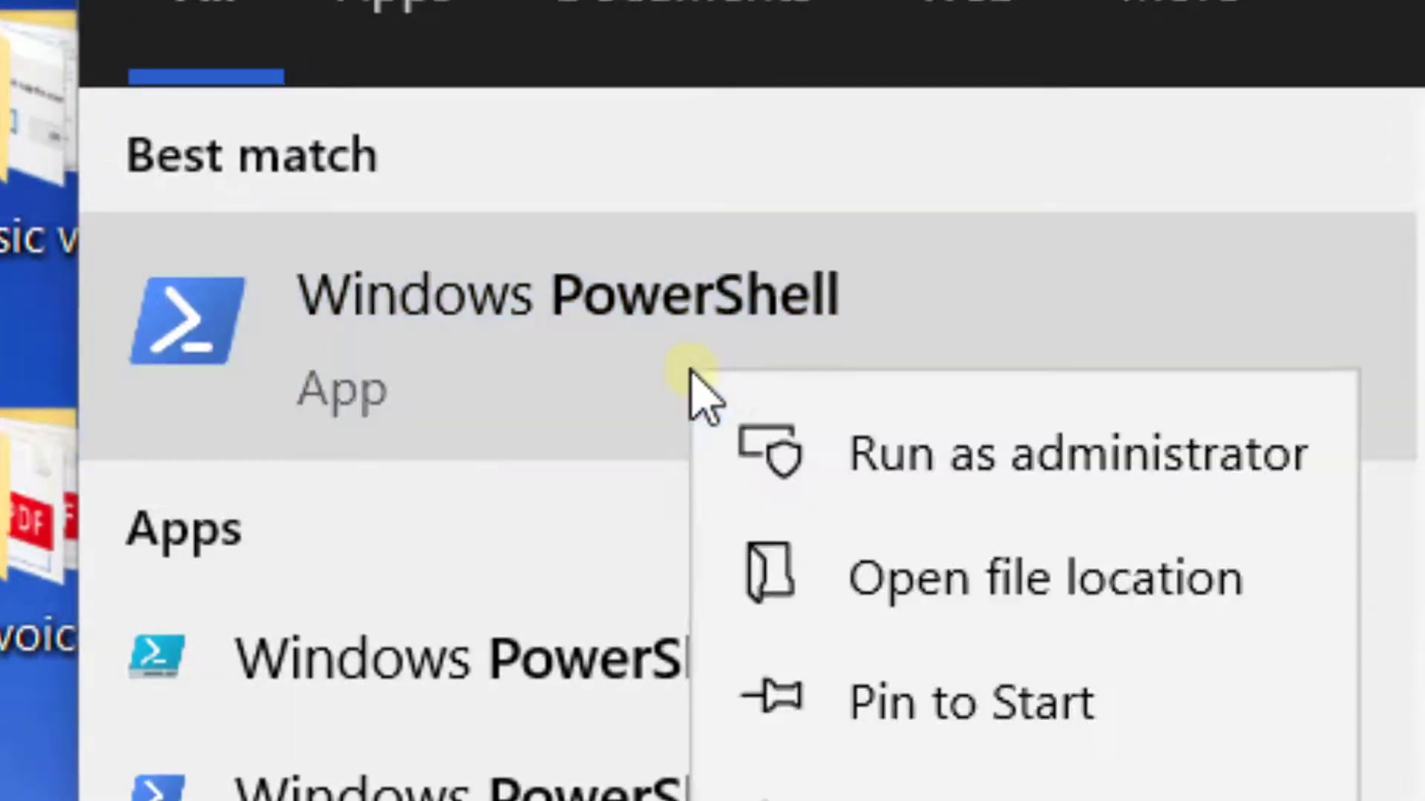
left_click(957, 454)
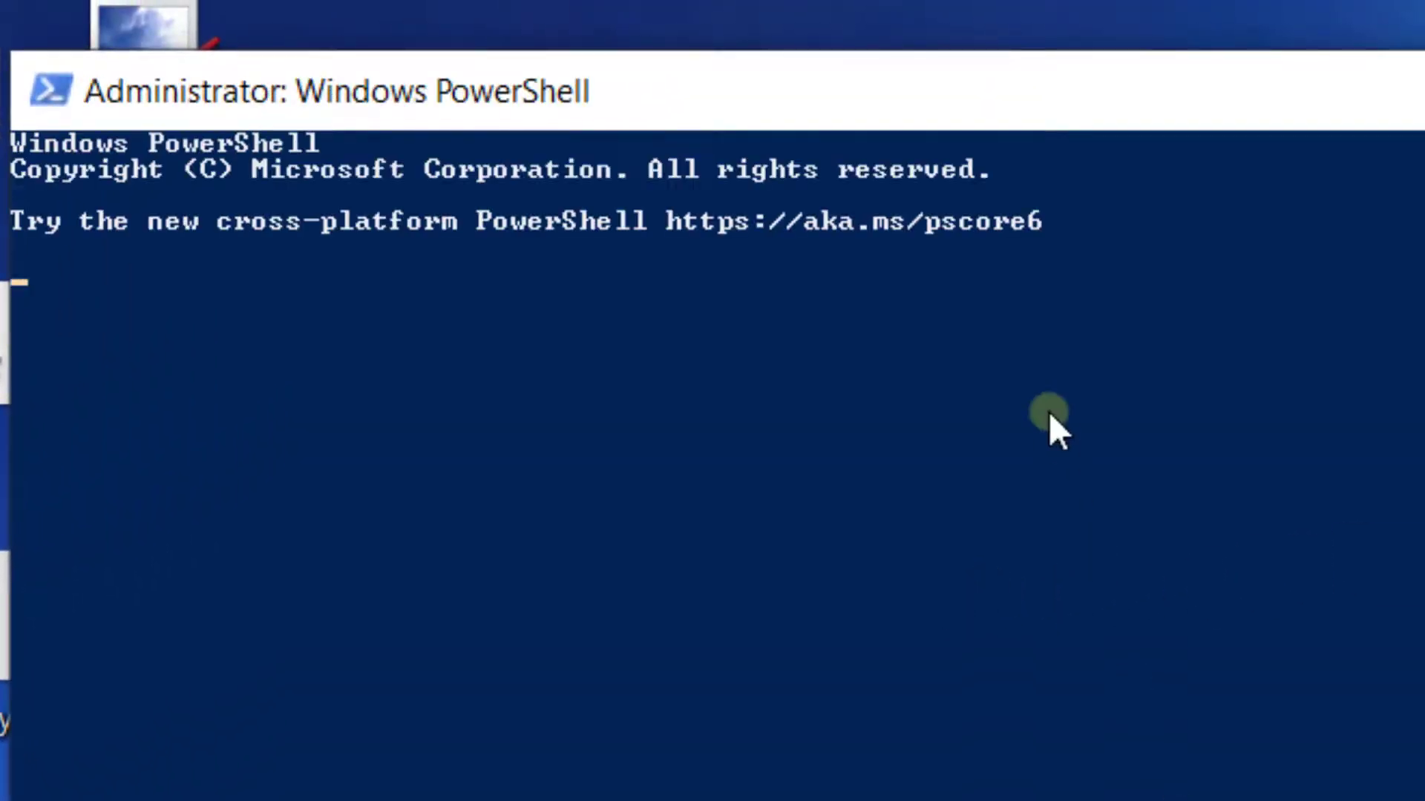
type("bt")
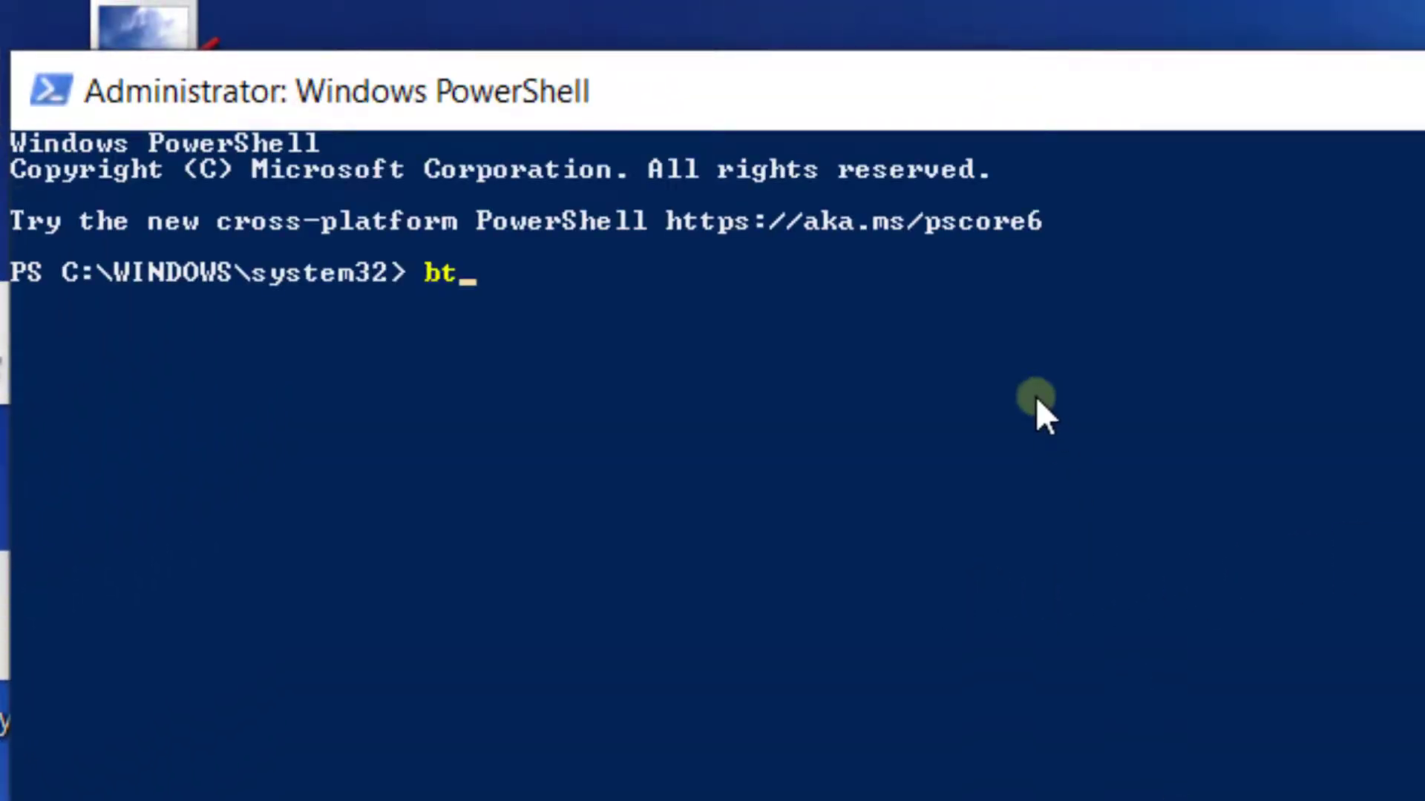
type("pair ")
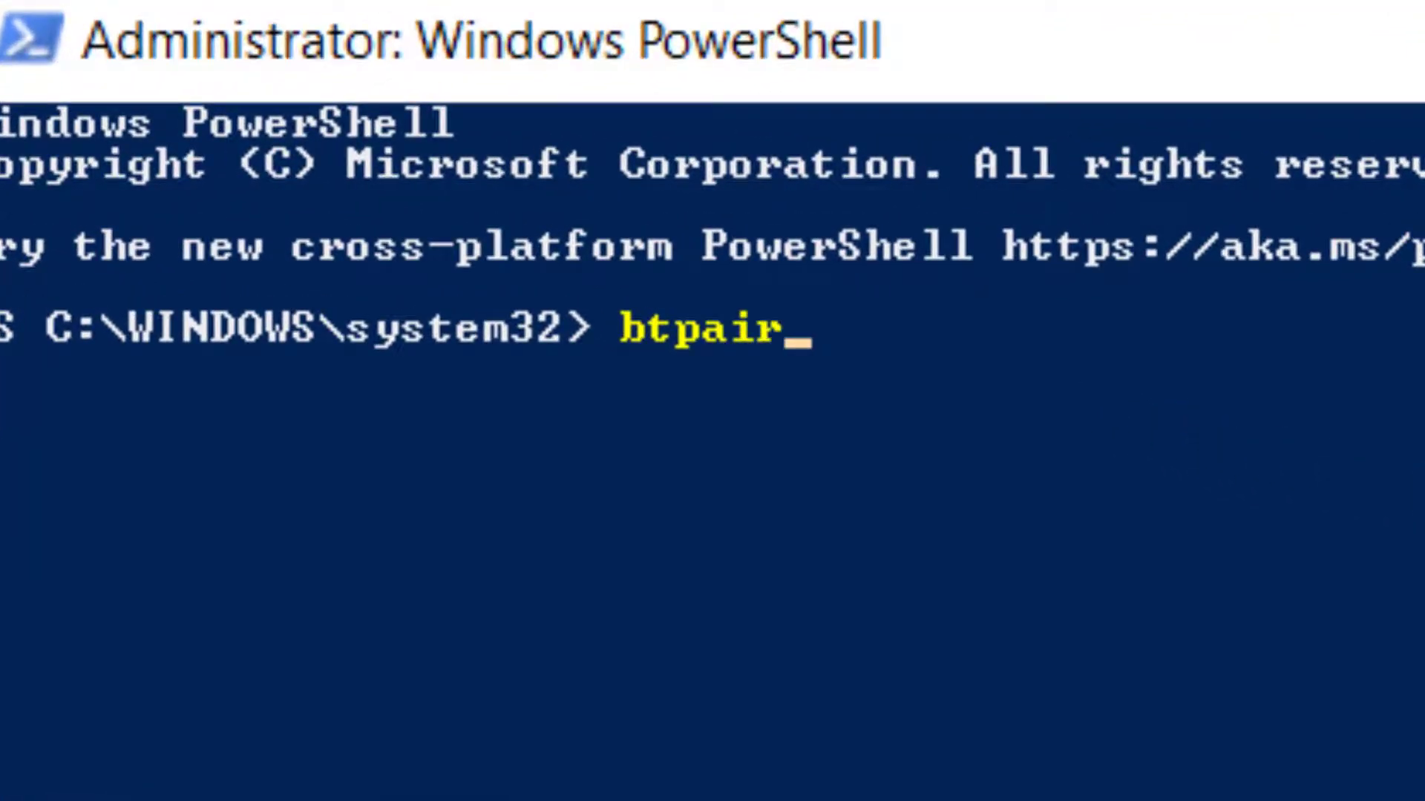
type("-u")
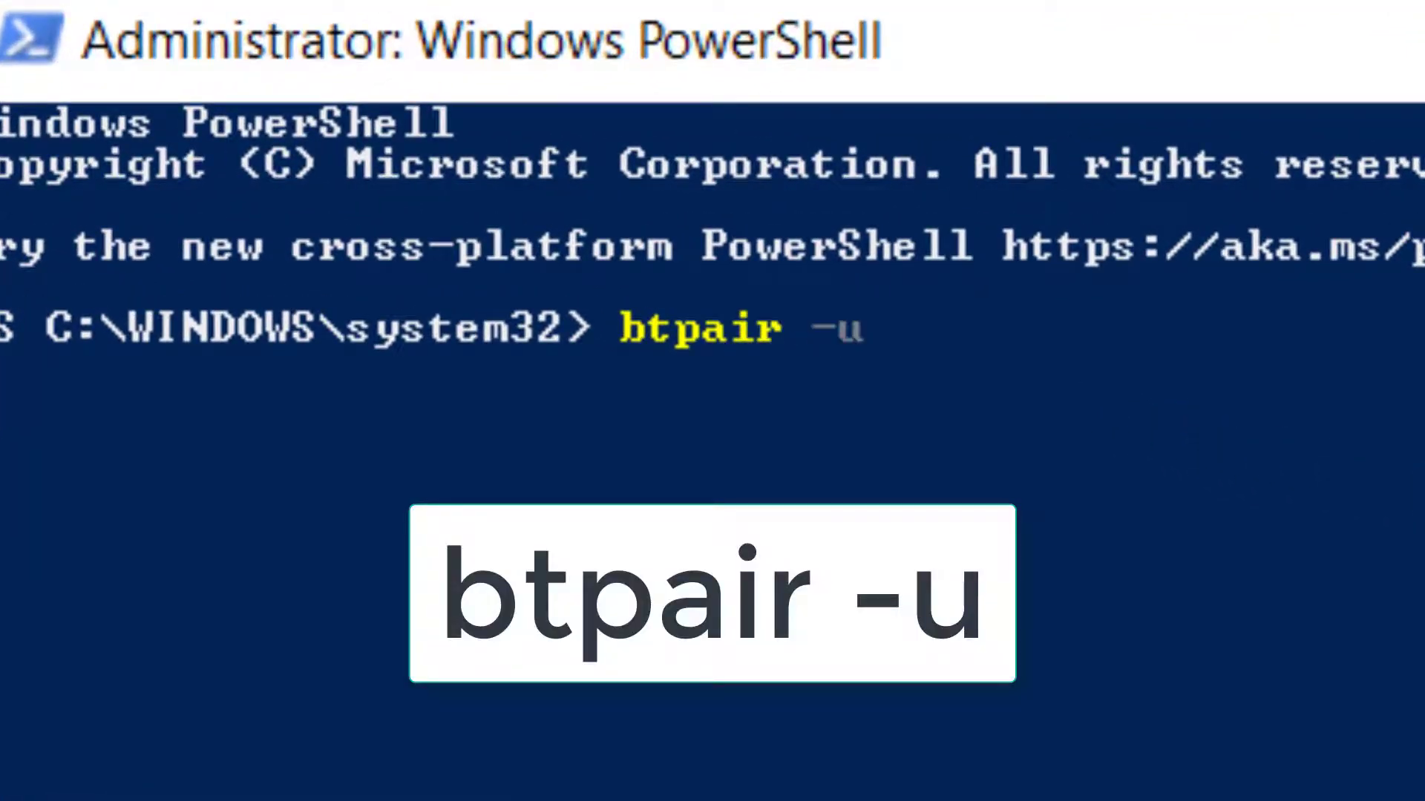
Submit 'btpair -u' at the administrator PowerShell prompt.
key("Return")
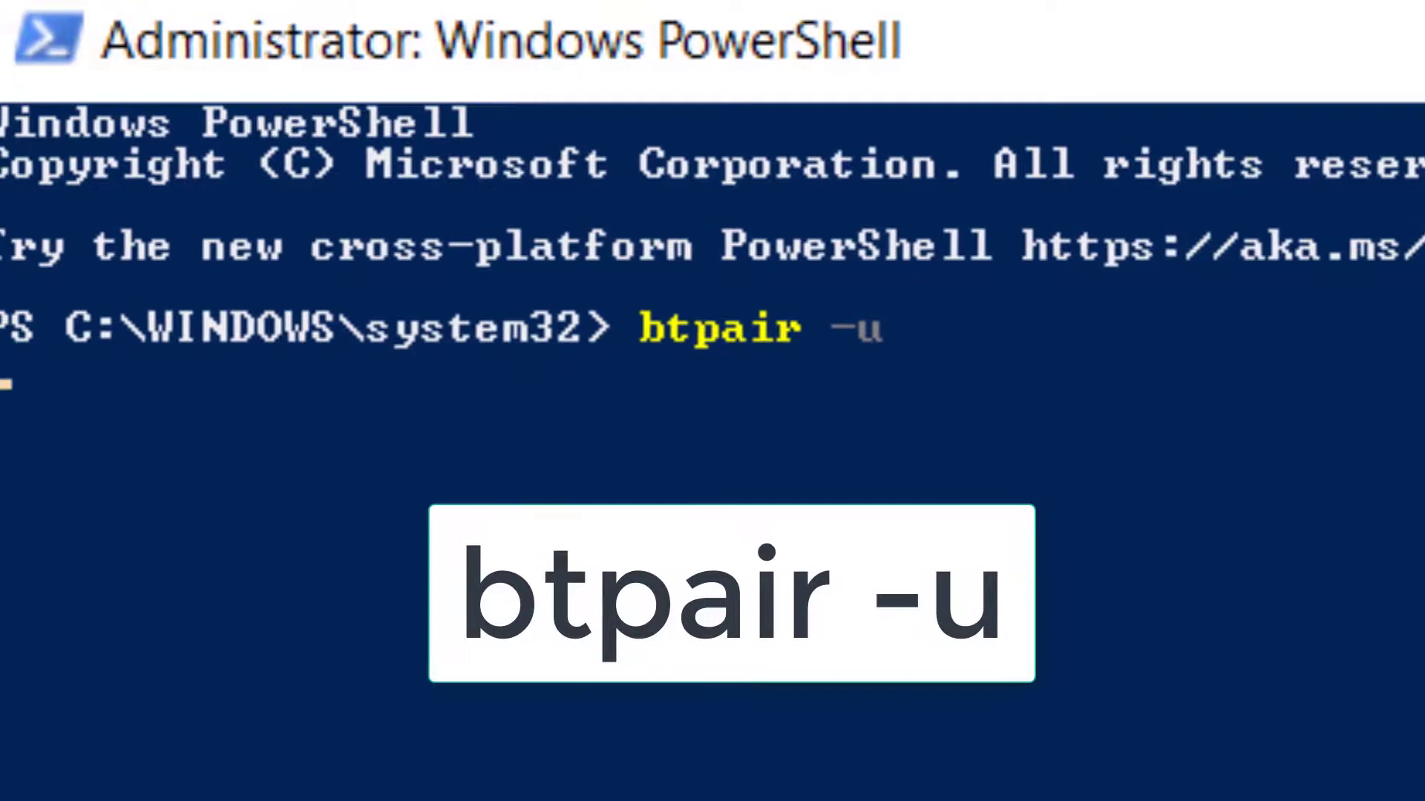